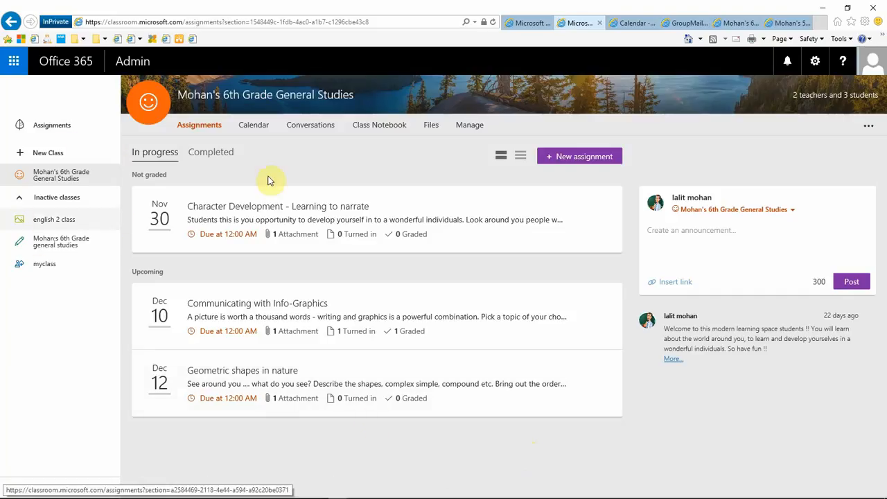
View the form for creating a new class and close it without creating one
click(61, 155)
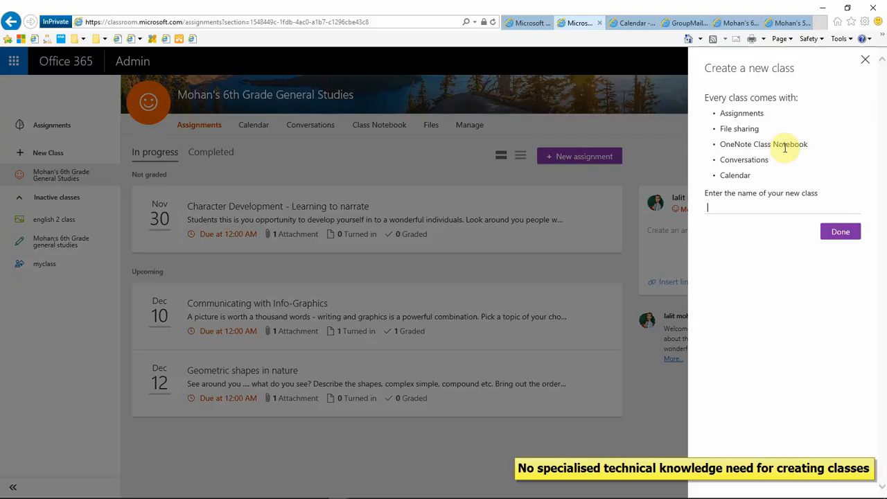
click(864, 61)
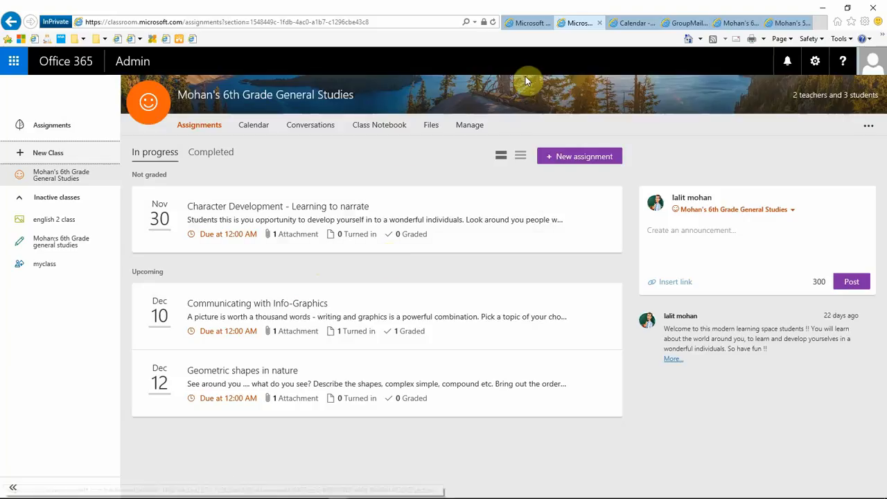
In the Outlook calendar, view the 10 December Communicating with Info-Graphics event, then switch to the personal calendar
click(627, 23)
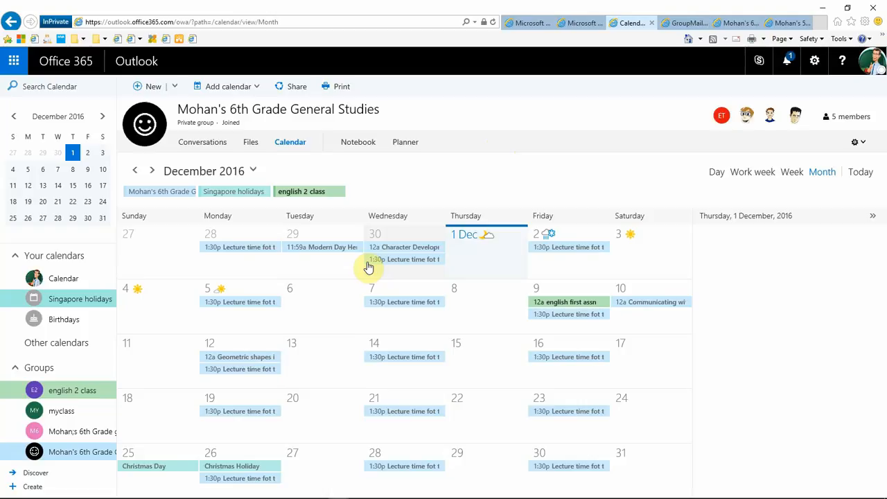
click(633, 305)
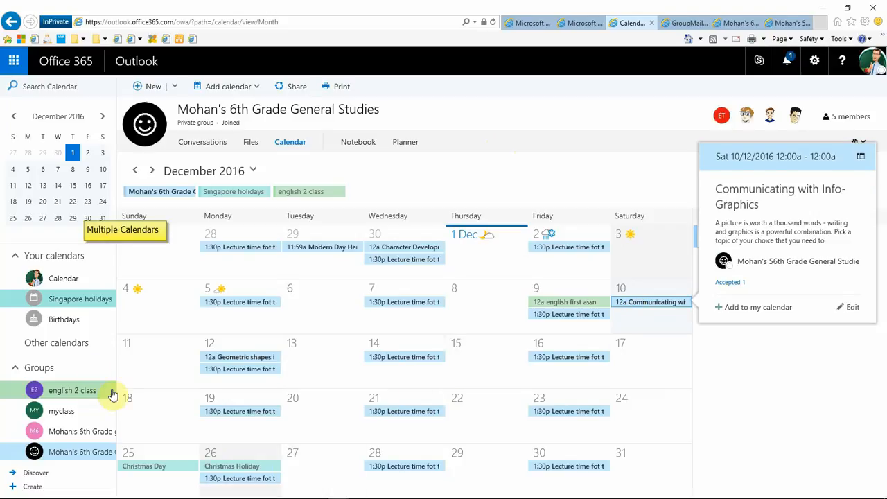
click(61, 281)
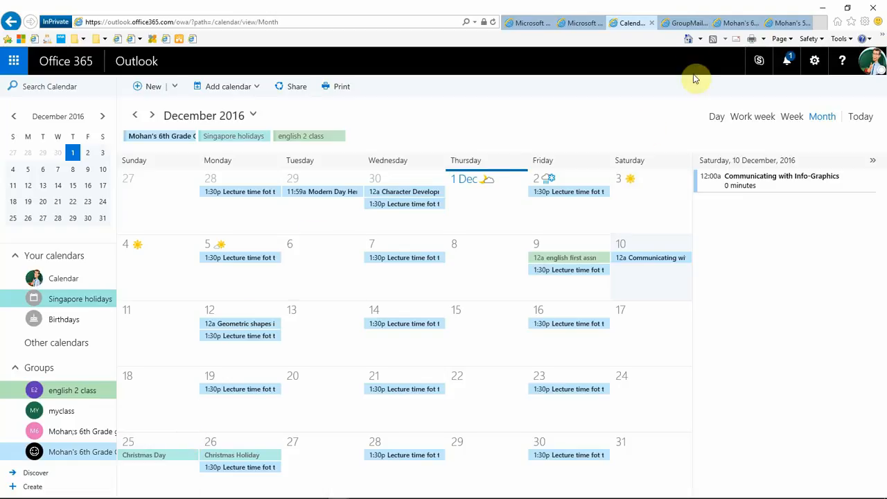
Search the 6th grade class's group conversations for "hero"
click(684, 24)
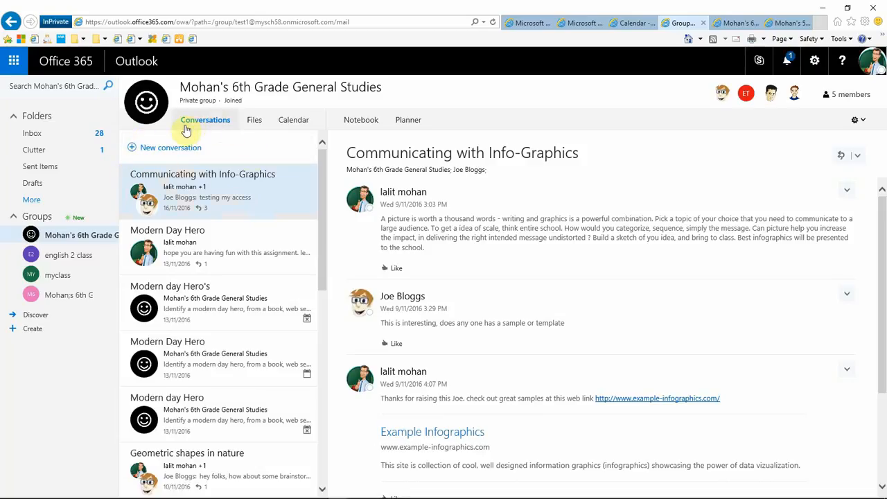
click(67, 86)
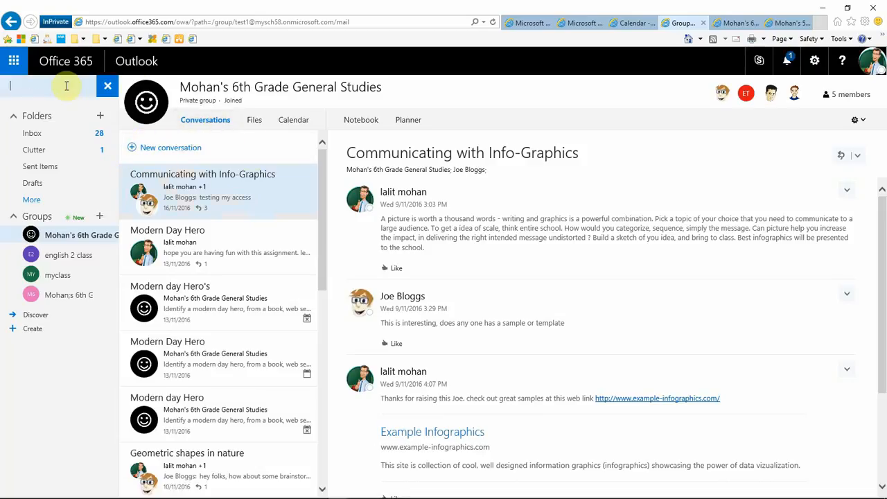
text(hero)
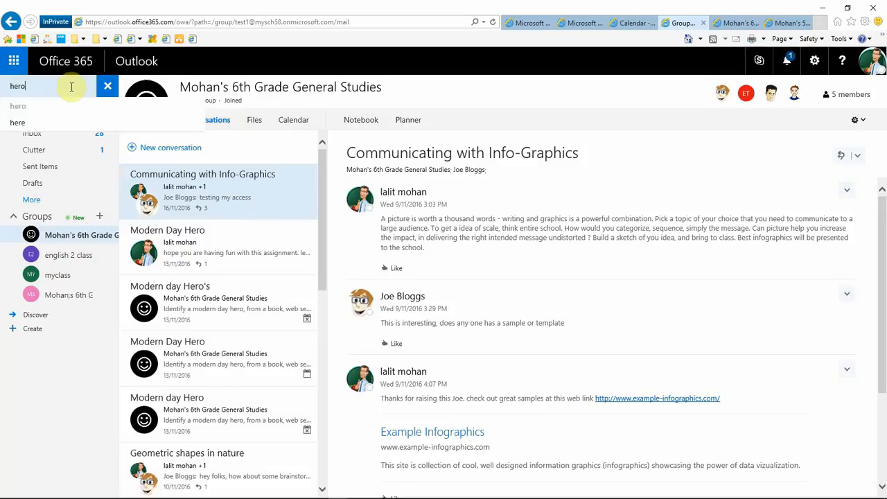
key(Return)
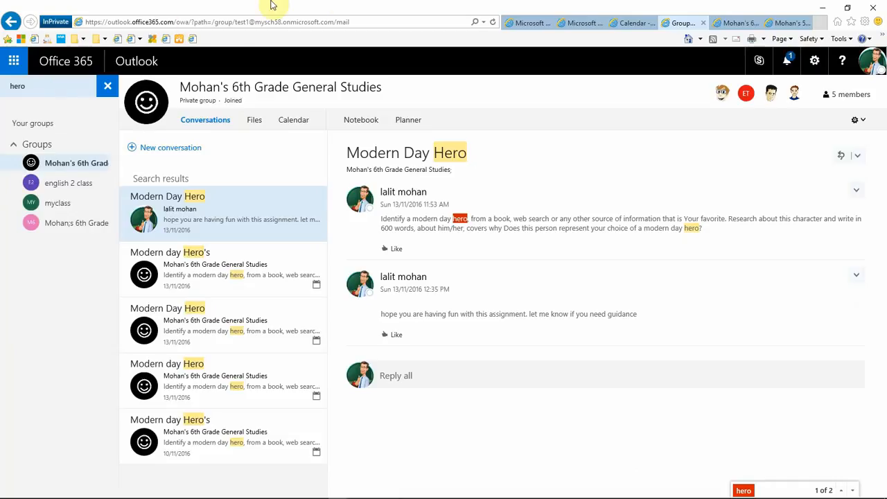
Open the Assignments folder in the class's SharePoint files and view the class notebook in OneNote Online
click(736, 23)
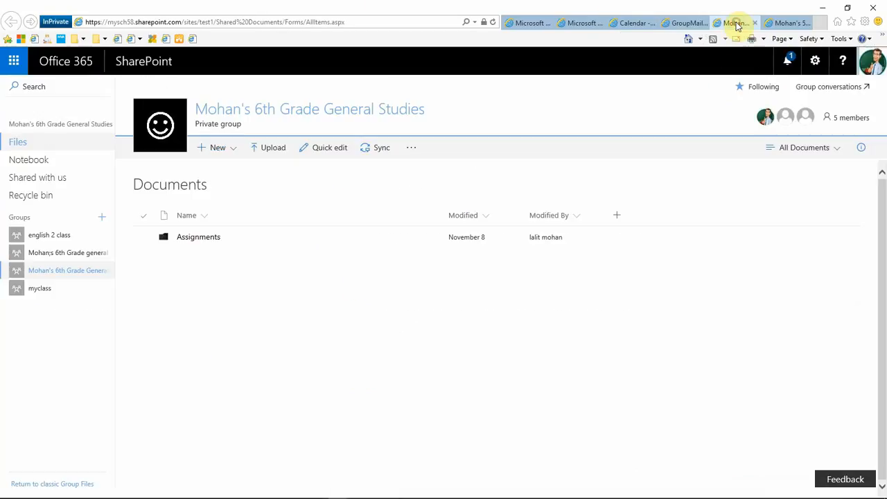
click(197, 237)
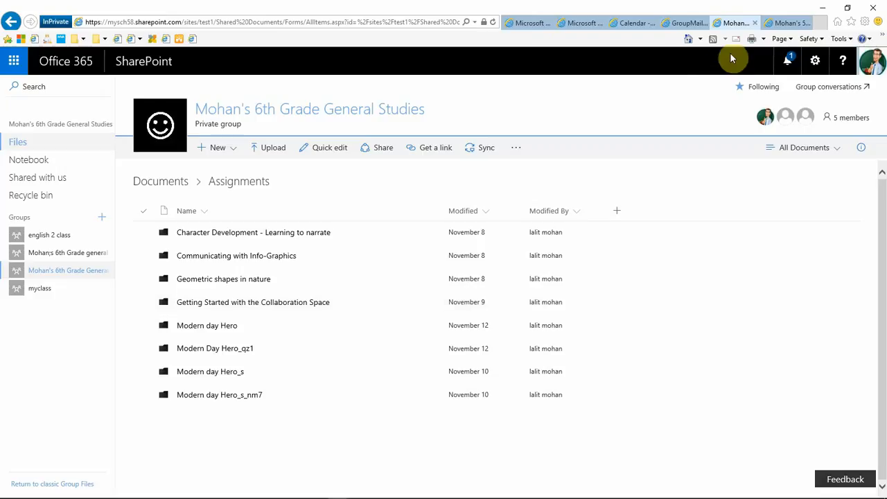
click(788, 25)
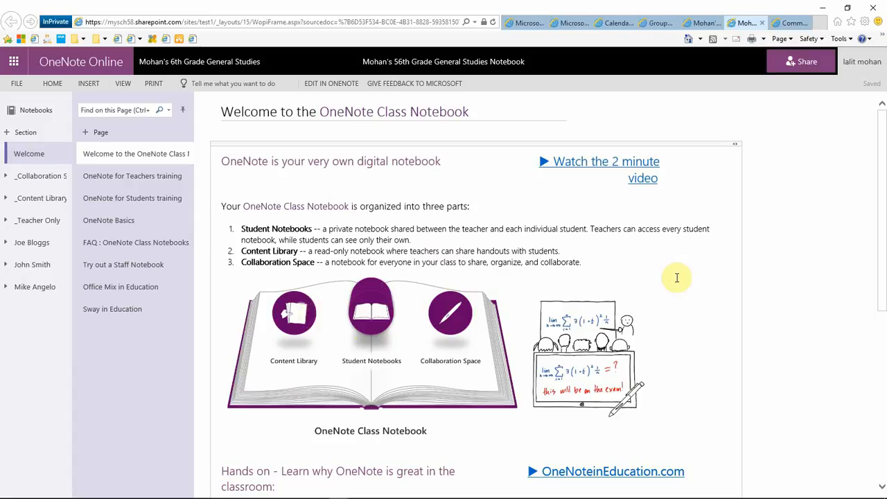
Back in Microsoft Classroom, open the submissions of the completed Getting Started with the Collaboration Space assignment and select all students
click(572, 23)
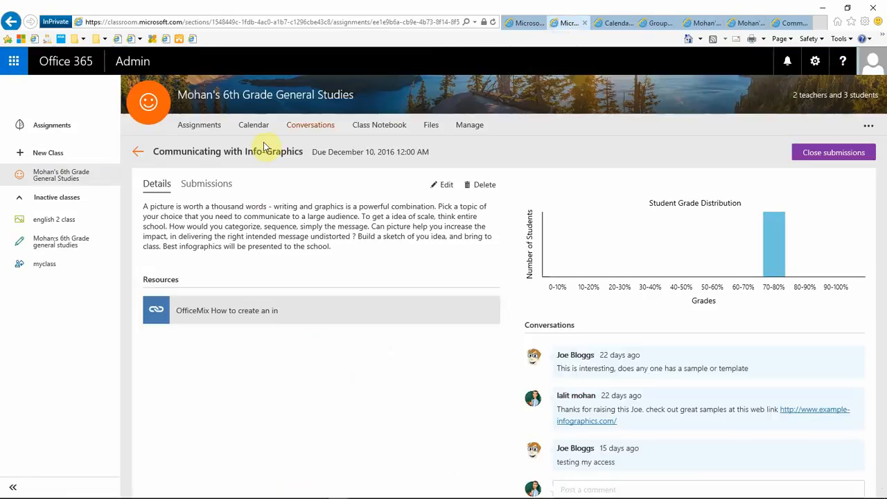
click(182, 125)
click(212, 157)
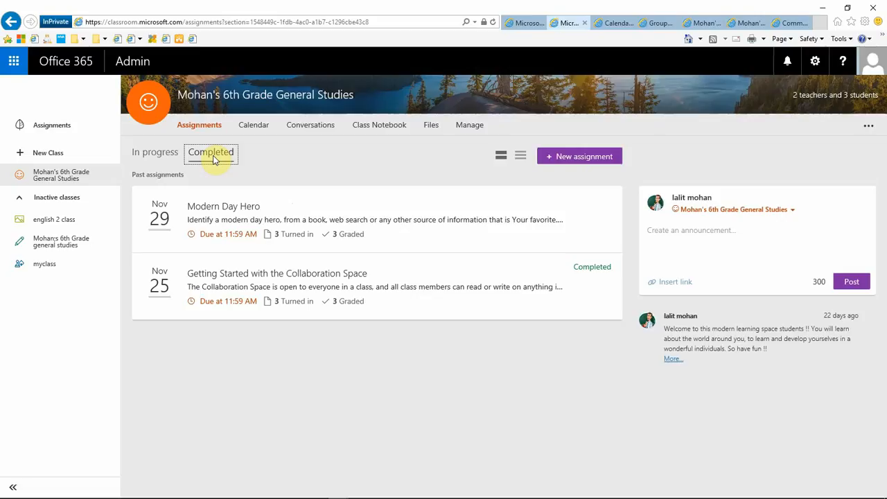
click(250, 304)
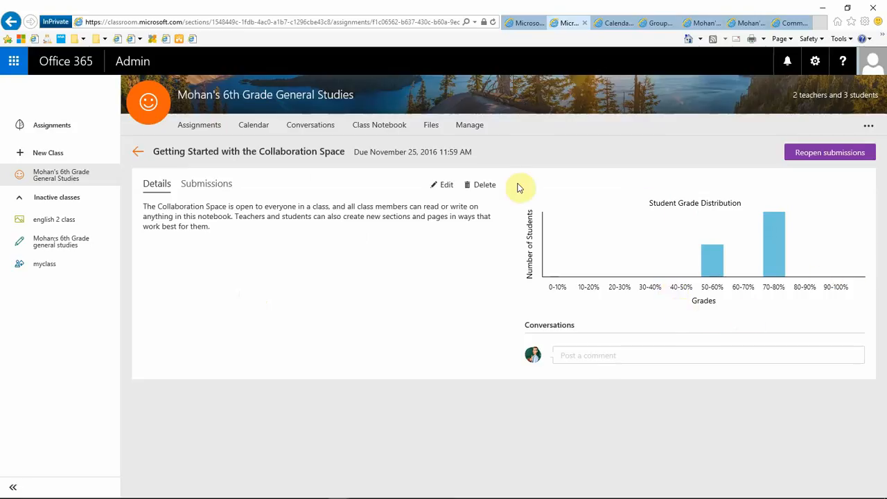
click(211, 186)
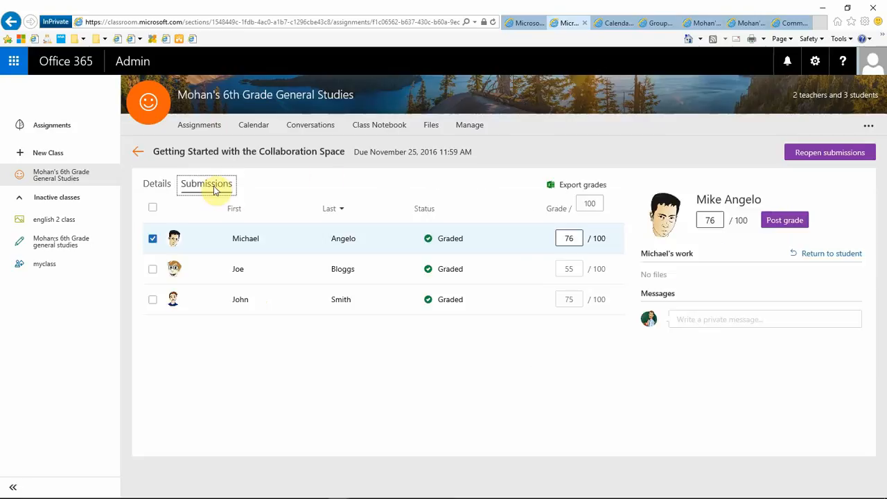
click(152, 209)
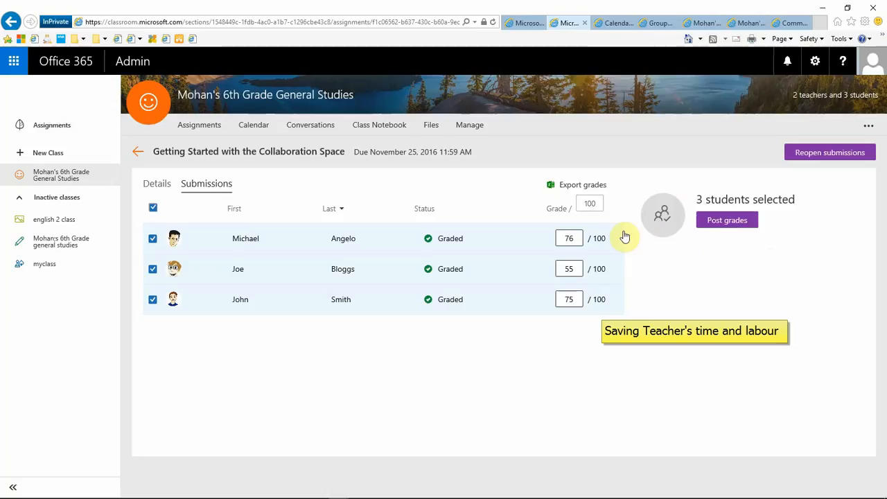
Open the in-progress Communicating with Info-Graphics assignment, review its OfficeMix resource and close the content
click(199, 134)
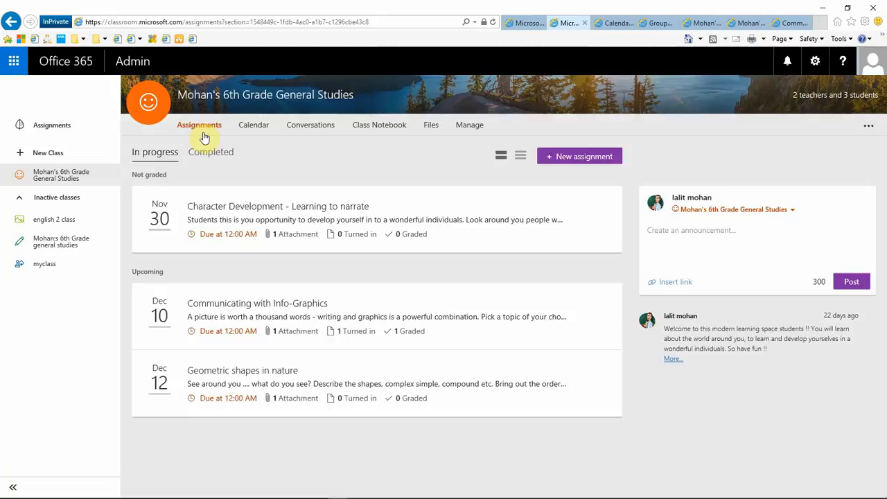
click(273, 327)
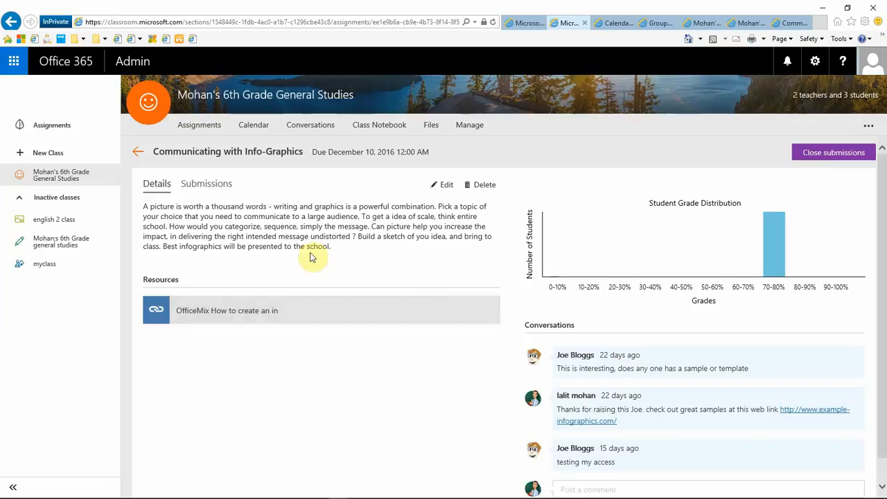
scroll(330, 290, down, 1)
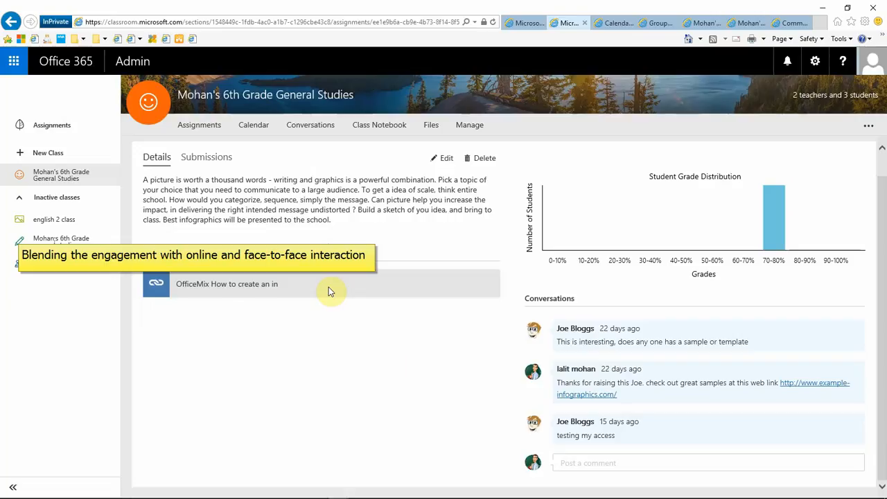
click(258, 294)
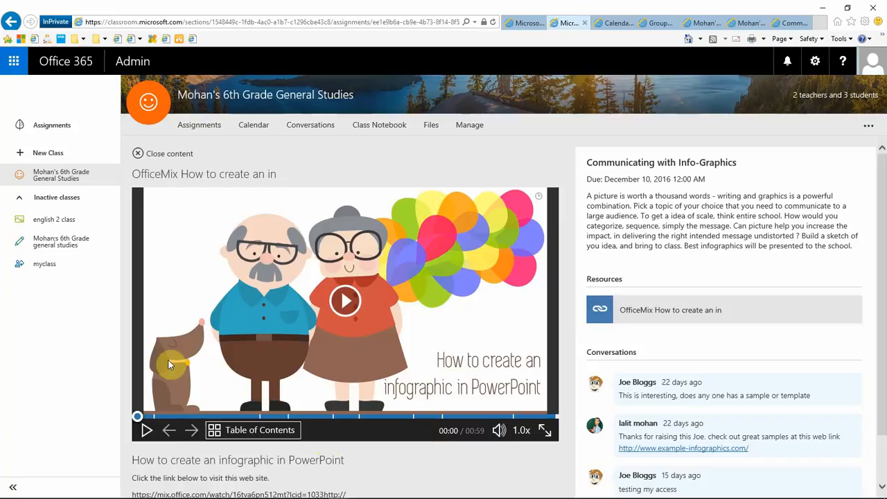
scroll(742, 388, down, 1)
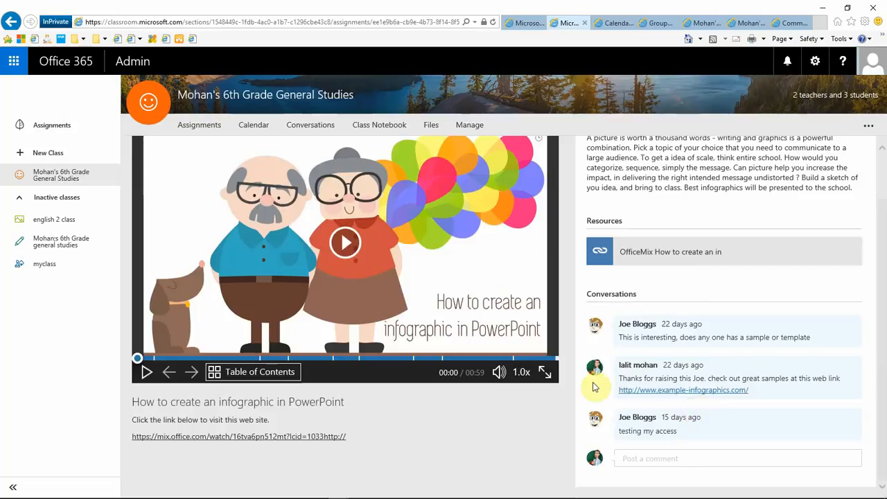
scroll(443, 395, up, 2)
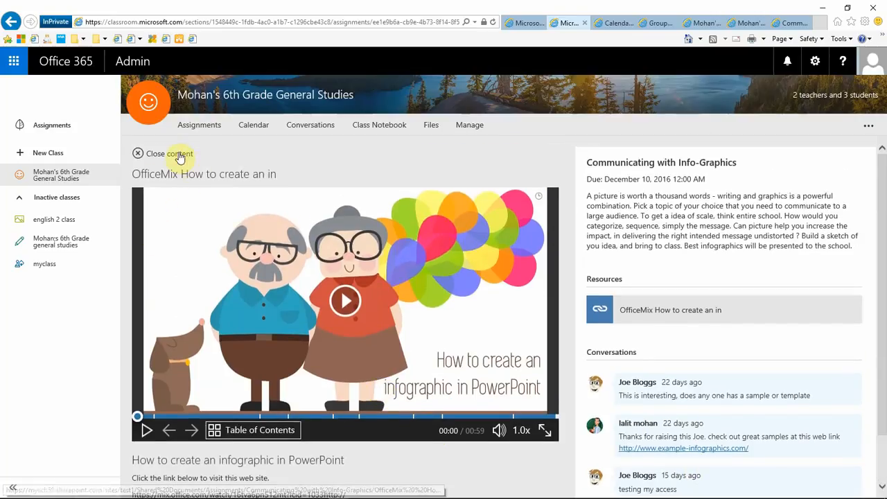
click(178, 154)
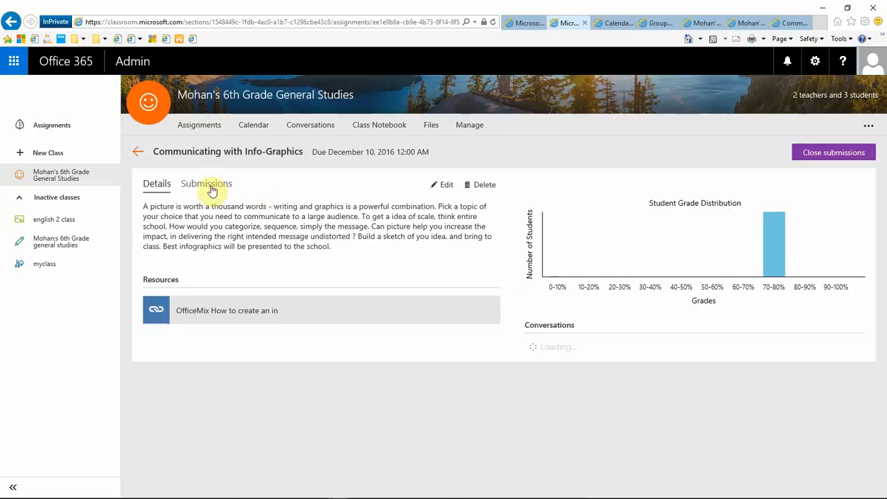
Show the Communicating with Info-Graphics submissions and select only the student whose work is already graded
click(213, 190)
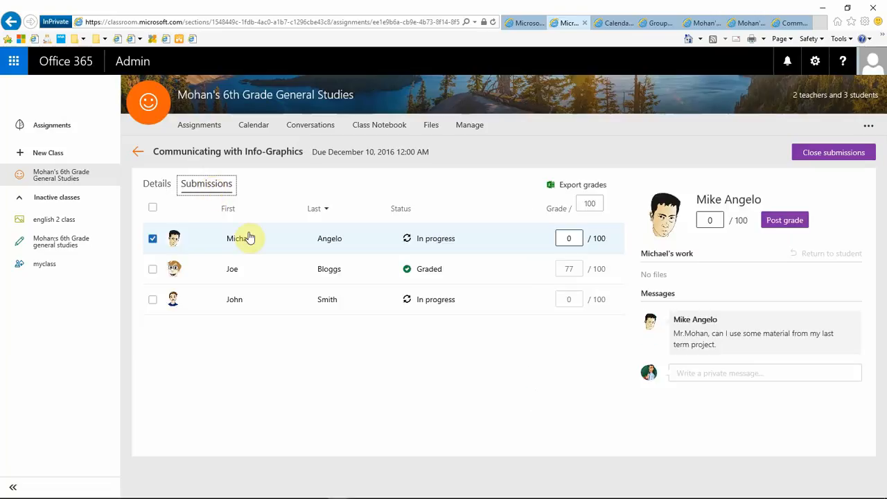
click(151, 239)
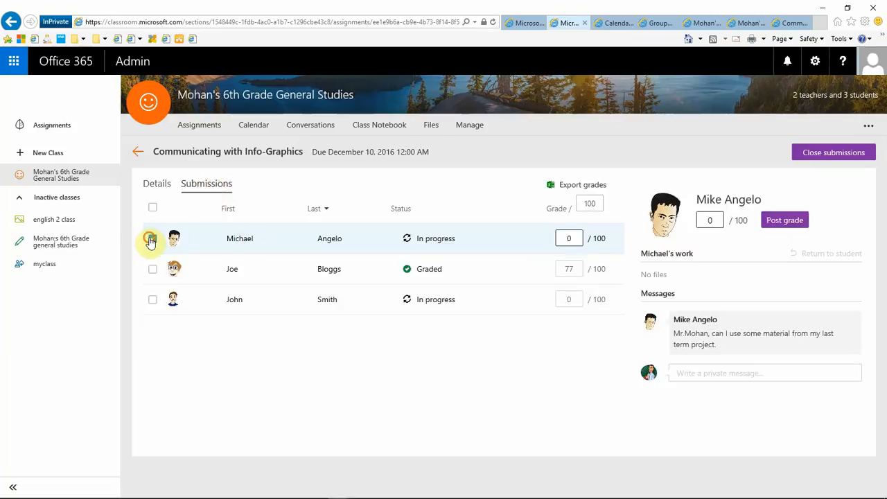
click(152, 268)
click(212, 270)
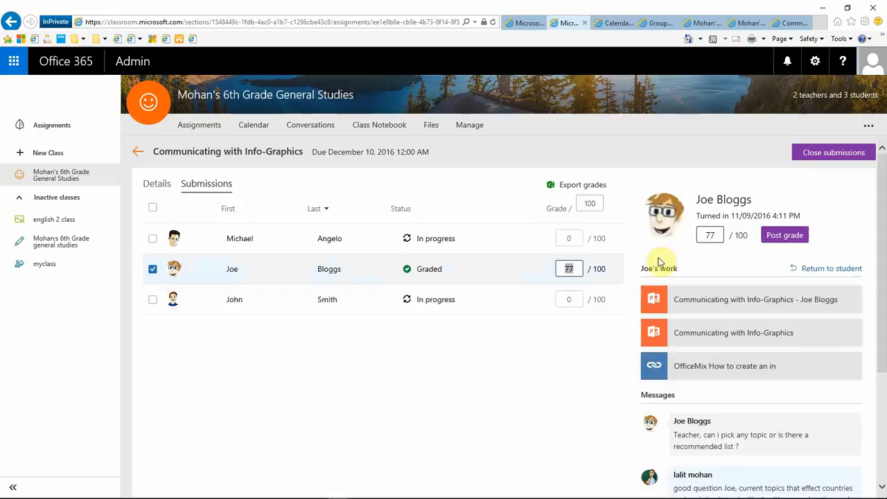
Review the student's submitted infographic in PowerPoint Online and the private messages with the teacher in Microsoft Classroom
click(786, 24)
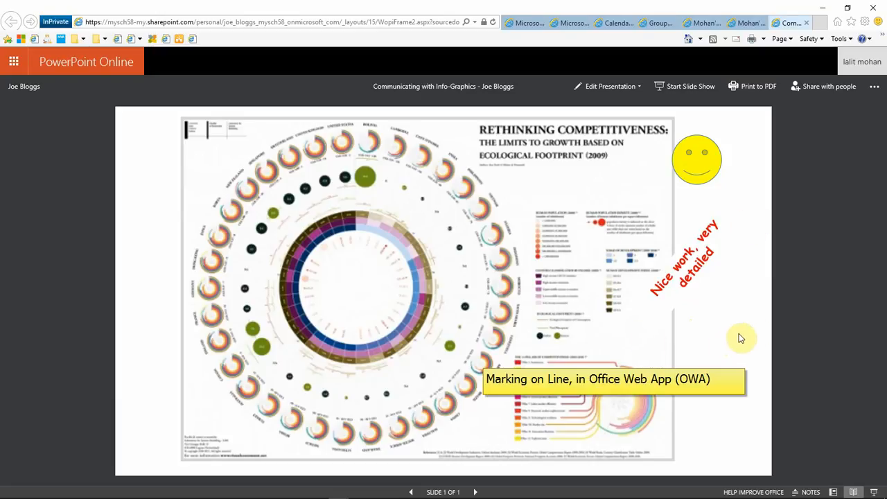
click(566, 27)
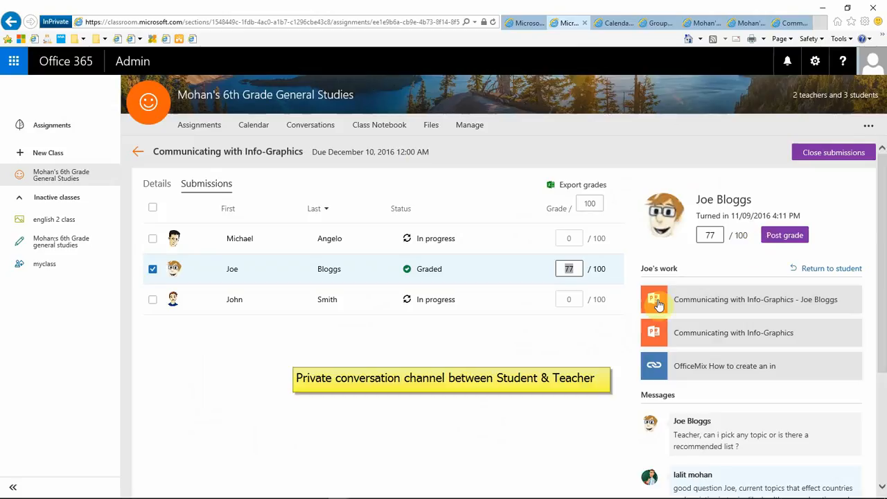
scroll(624, 343, down, 3)
scroll(622, 344, down, 1)
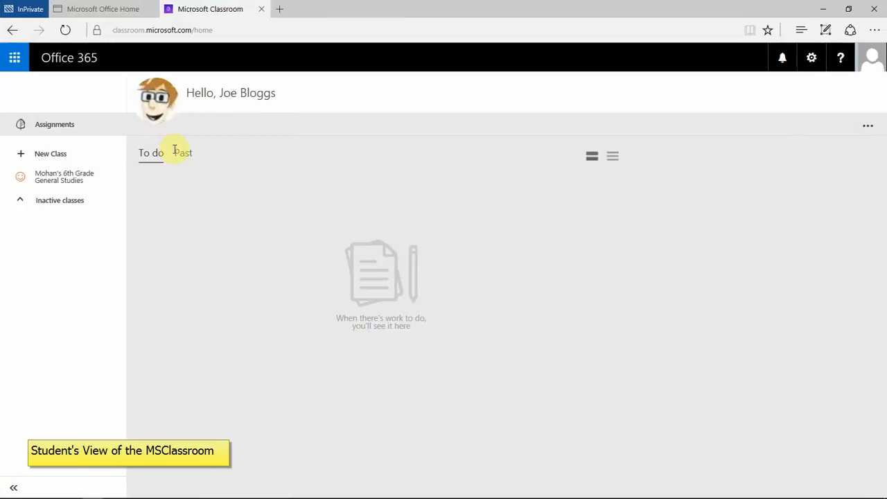
In the student's Microsoft Classroom view, open the past assignment Communicating with Info-Graphics
click(175, 153)
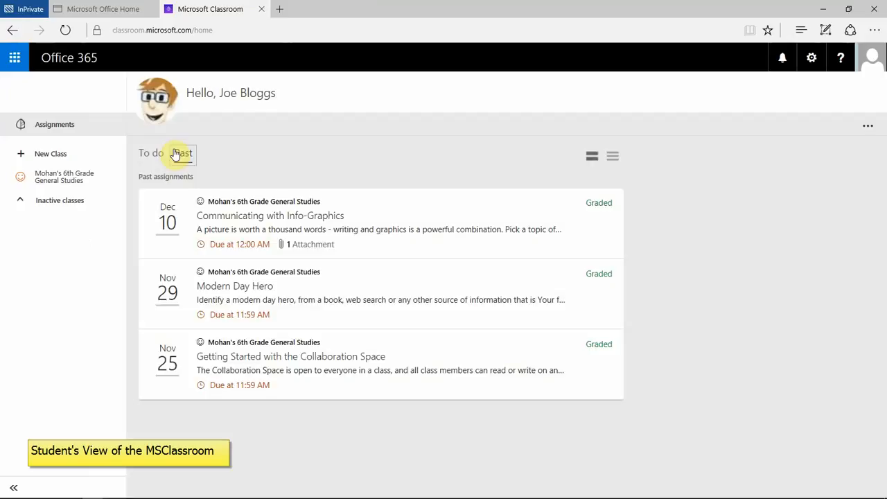
click(298, 230)
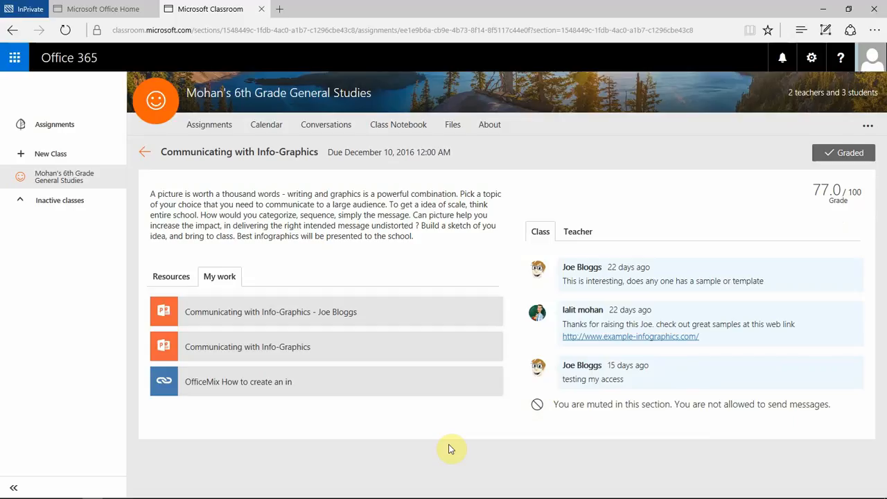
Switch to the OneNote desktop app and view the Jazz page in the collaboration space's Group Project section
key(alt+Tab)
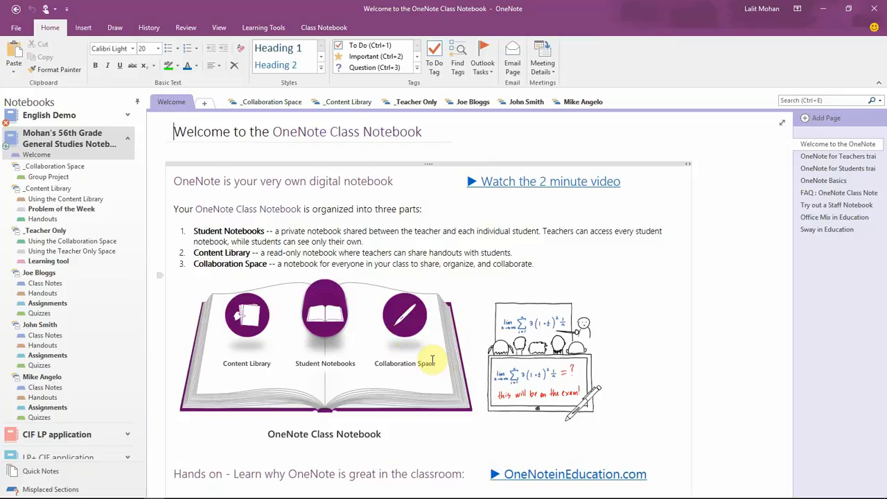
click(50, 177)
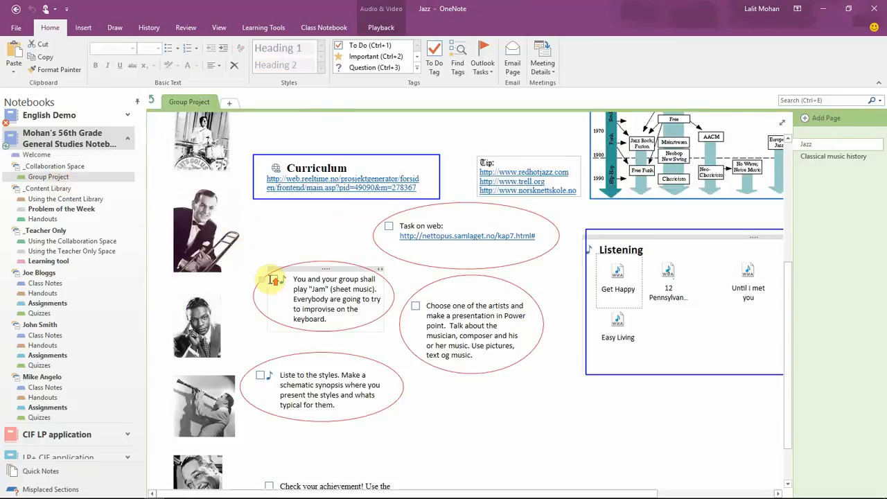
scroll(270, 280, up, 2)
scroll(269, 280, up, 4)
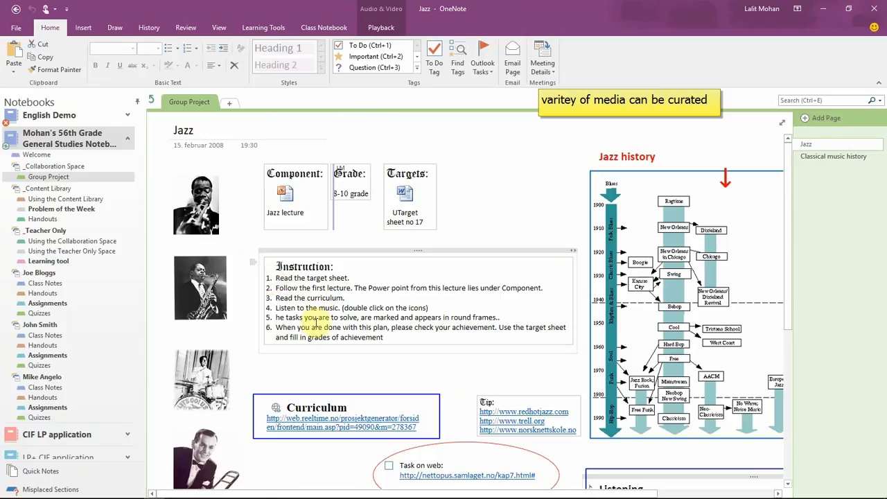
Play the Get Happy audio clip from the Listening box on the Jazz page, and stop the playback
scroll(315, 323, down, 5)
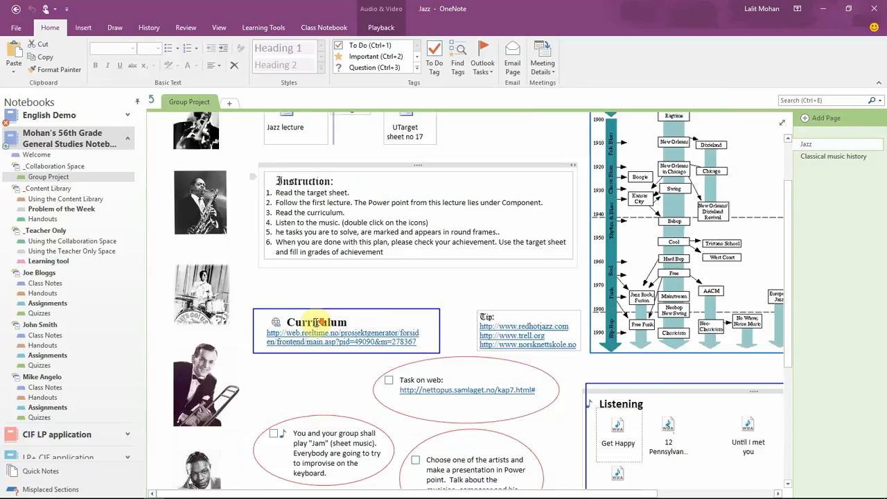
double_click(619, 316)
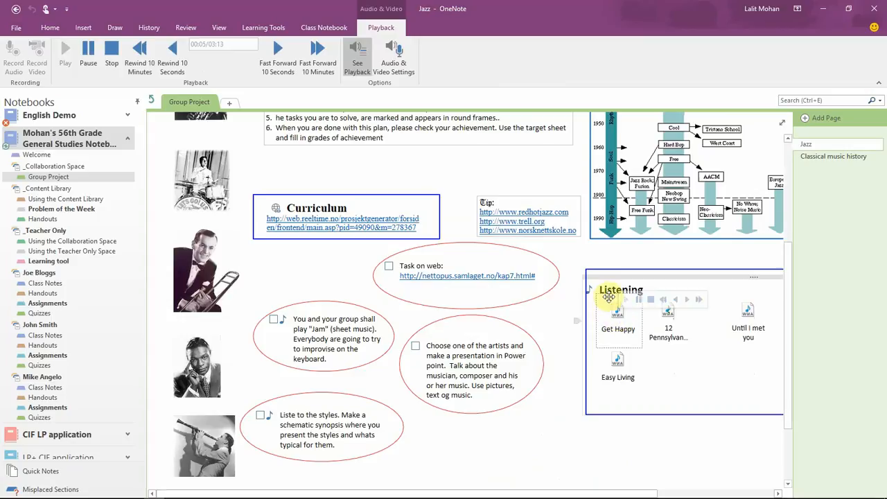
click(651, 302)
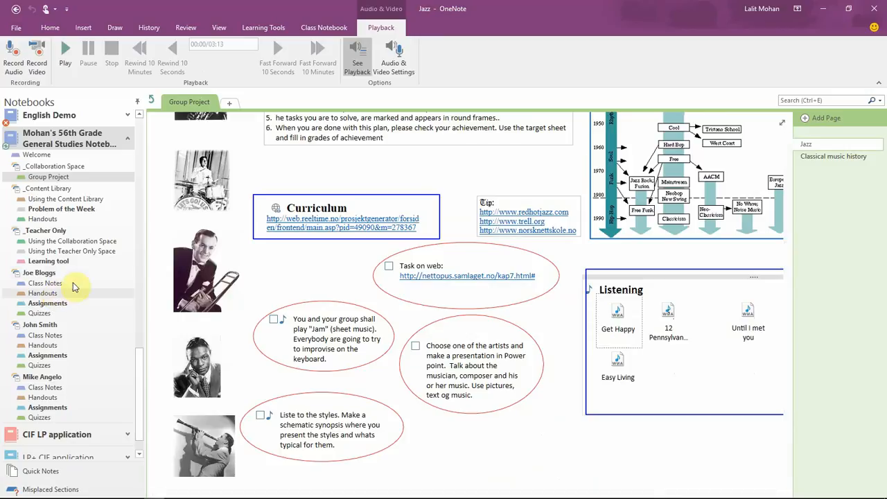
View the Problem of the Week page in the notebook's Content Library, and go to the Teacher Only section group
click(55, 191)
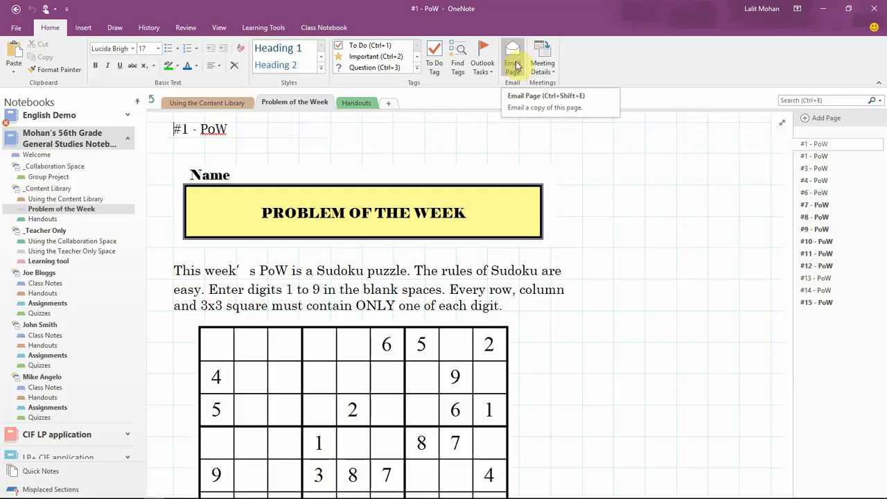
click(45, 233)
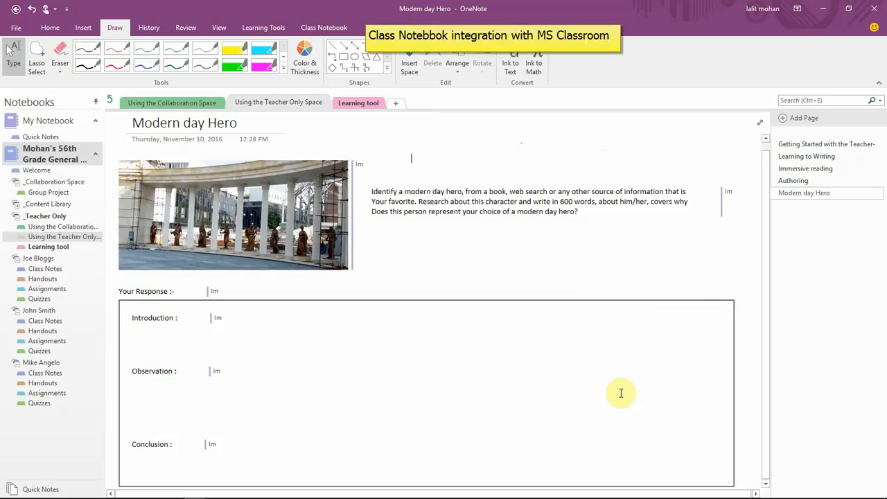
Map the General Studies class notebook to the 6th Grade General Studies course in Microsoft Classroom
click(337, 29)
click(275, 65)
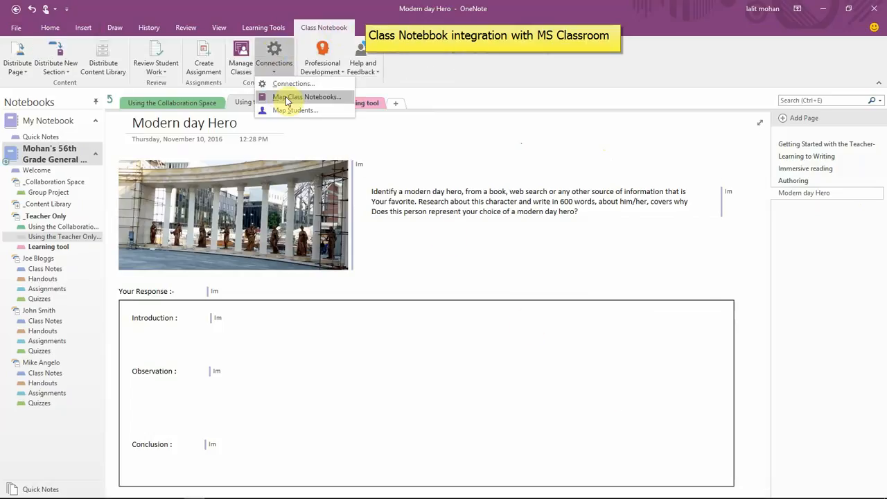
click(286, 97)
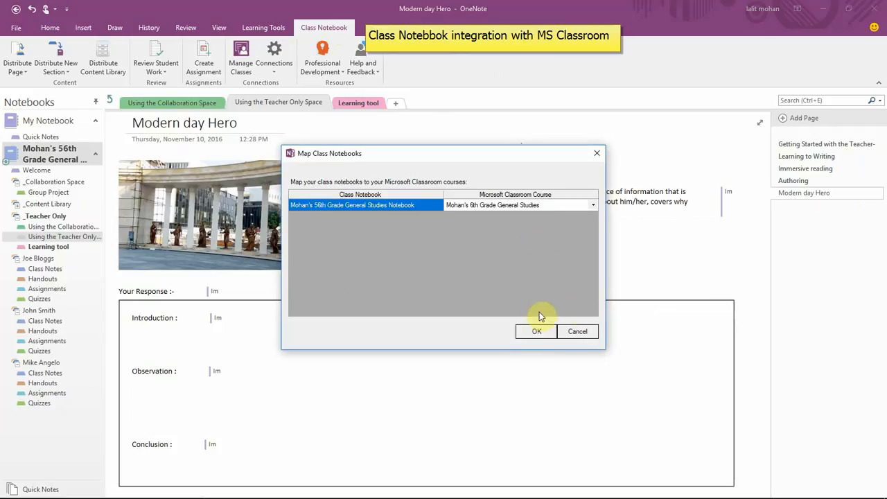
click(535, 330)
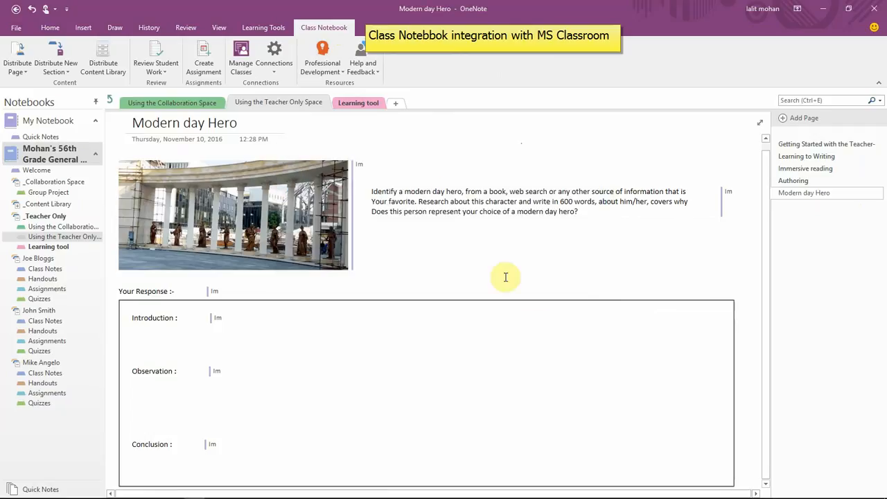
Map the students of the General Studies class notebook to their matching Microsoft Classroom students
click(270, 66)
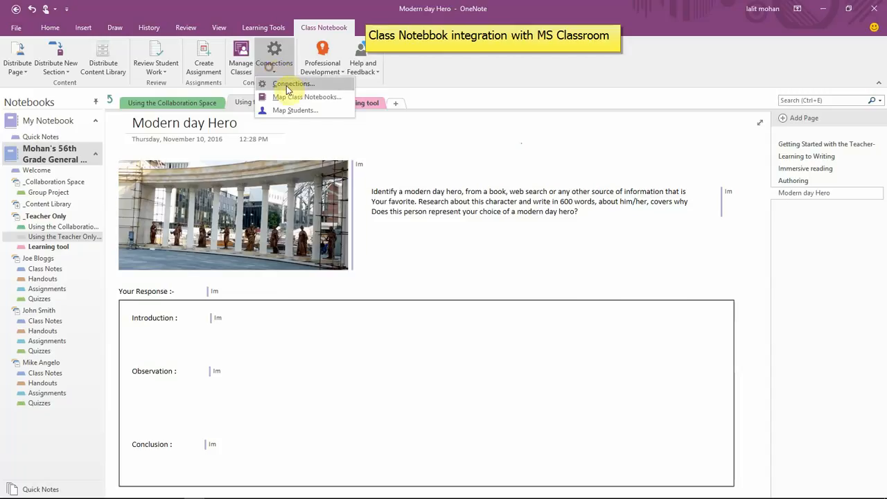
click(286, 111)
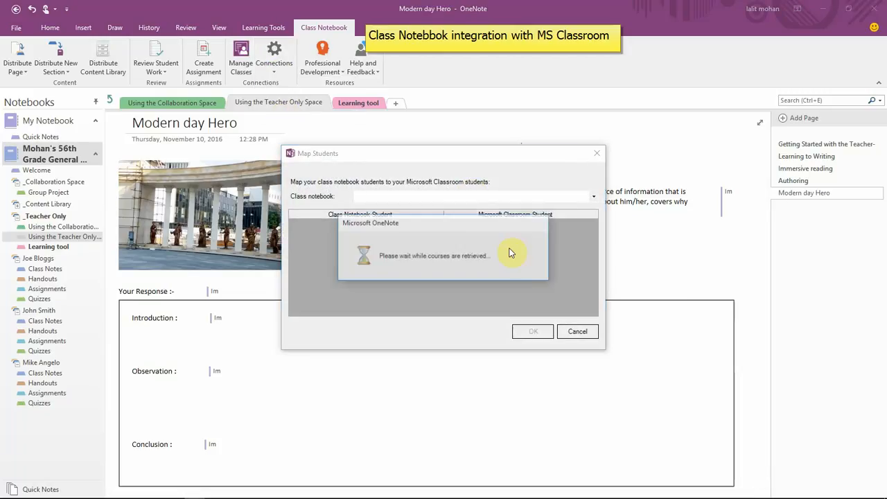
click(591, 197)
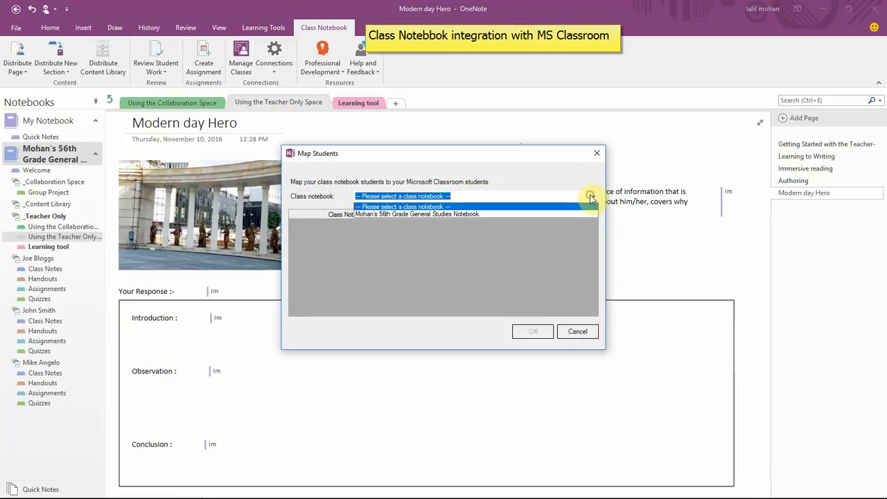
click(550, 213)
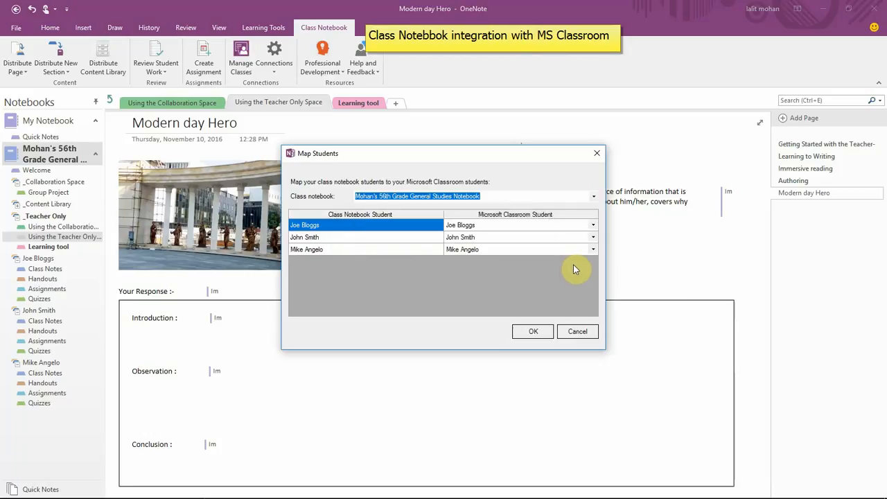
click(530, 330)
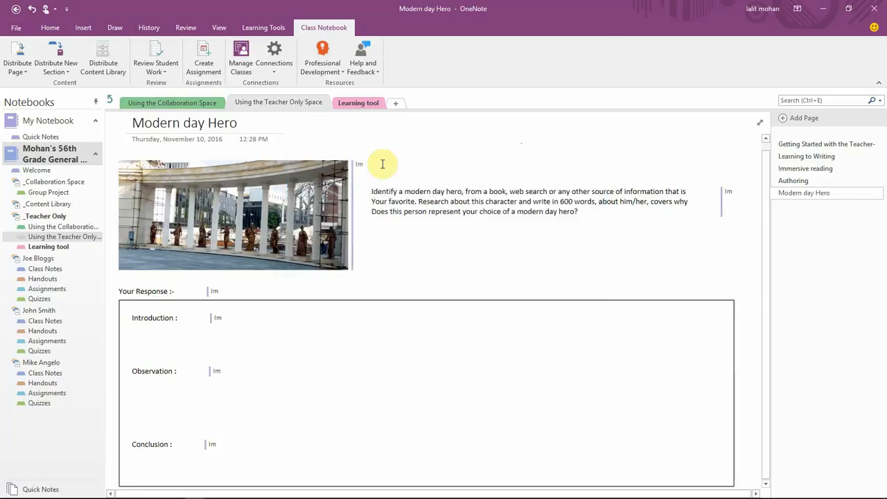
Create a Classroom assignment from the Modern day Hero page, due 12/4/2016, in the students' Assignments section
click(210, 66)
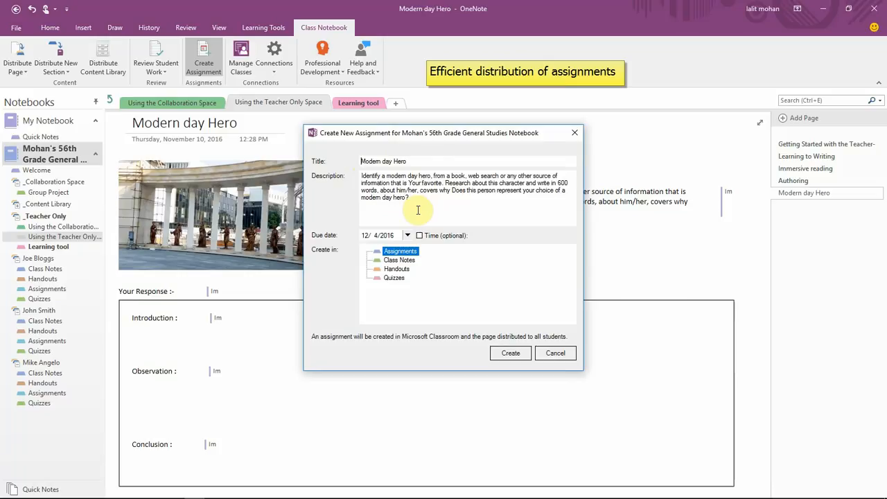
click(407, 235)
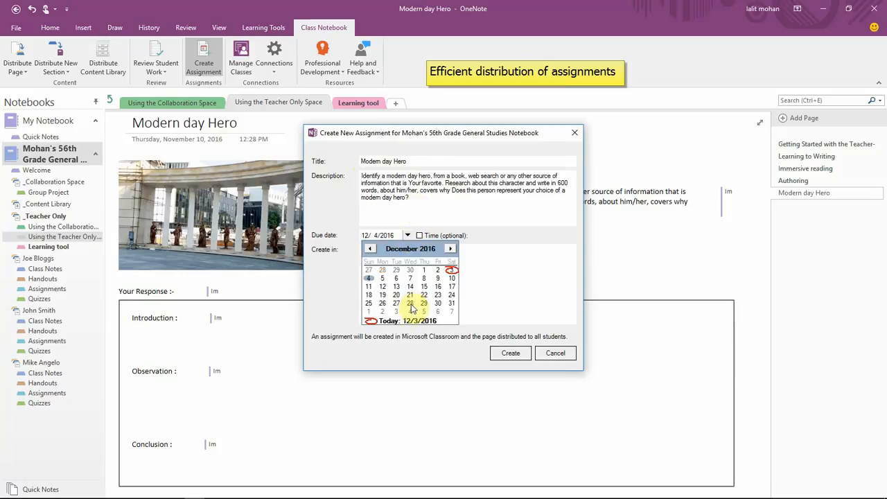
click(422, 357)
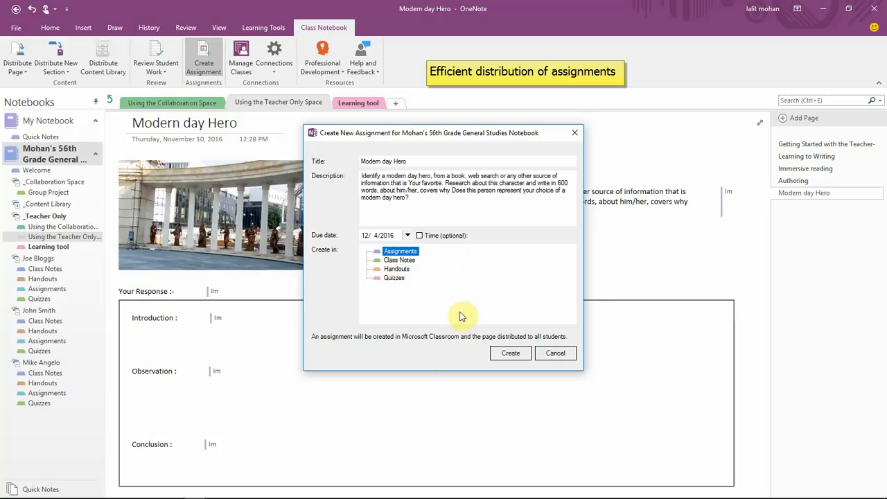
click(510, 353)
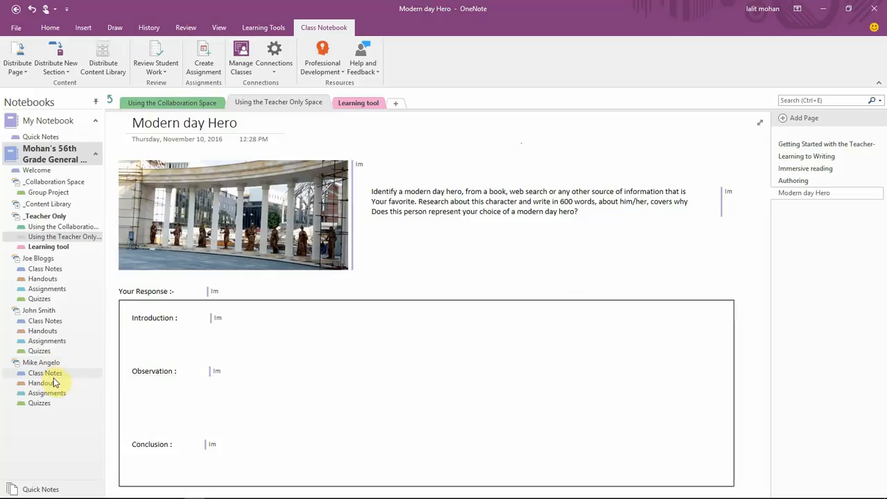
Add a Question-tagged note "Please complete the assn on time" to the Modern Day Hero response about soldiers in the last student's Assignments section
click(44, 393)
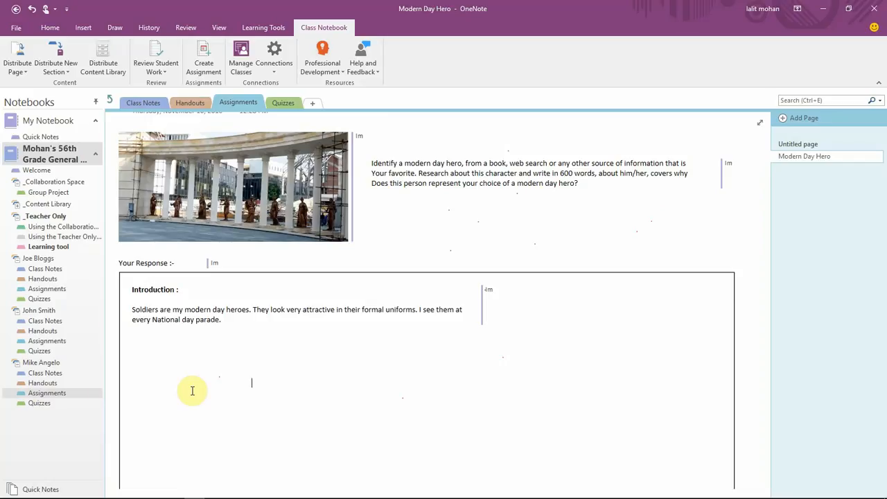
key(ctrl+3)
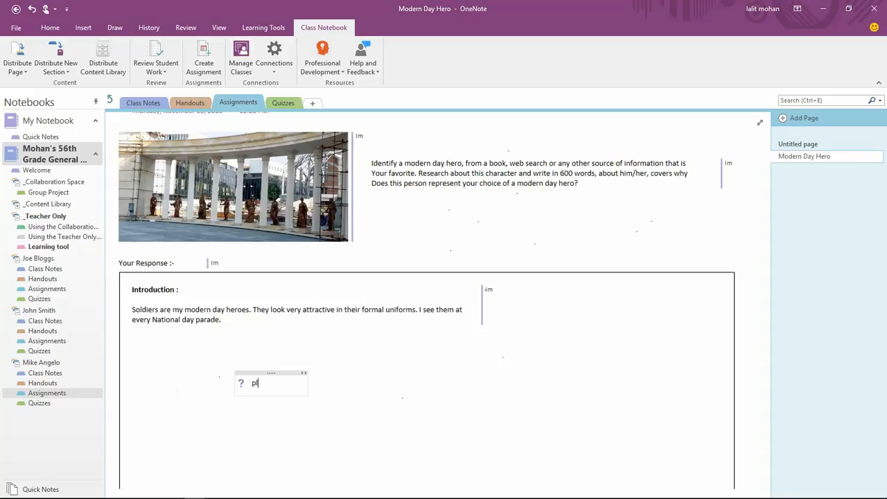
text(Please complet)
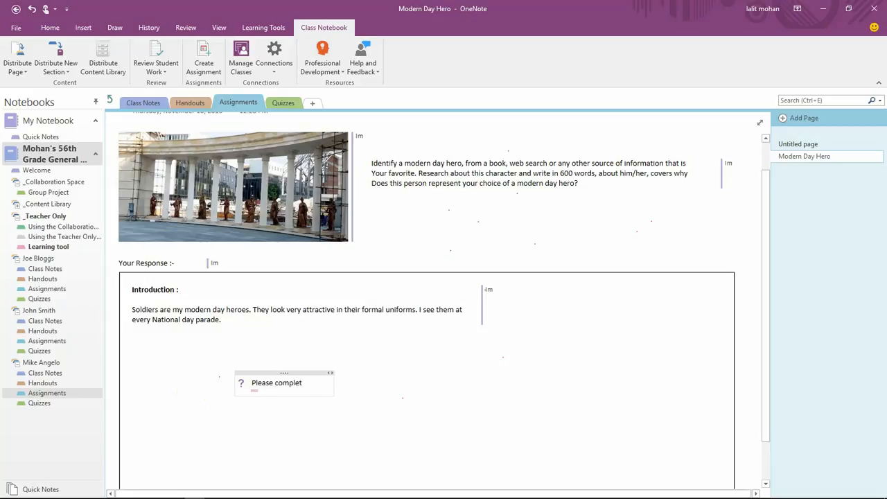
text(e the assn on time)
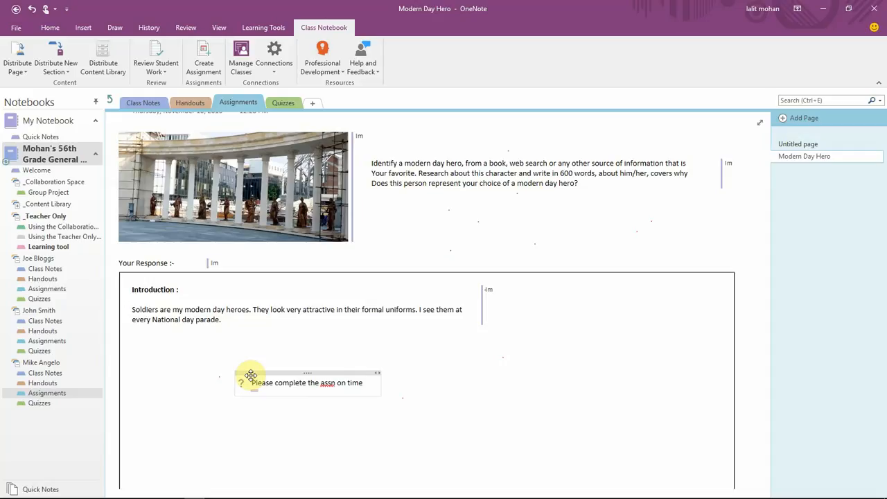
Open the second student's Modern Day Hero assignment and play the audio recording beside the conclusion
click(52, 340)
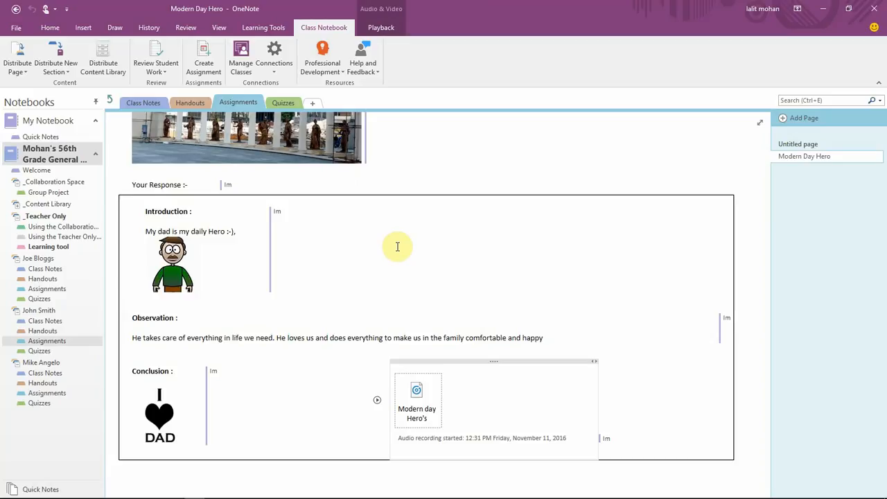
click(378, 401)
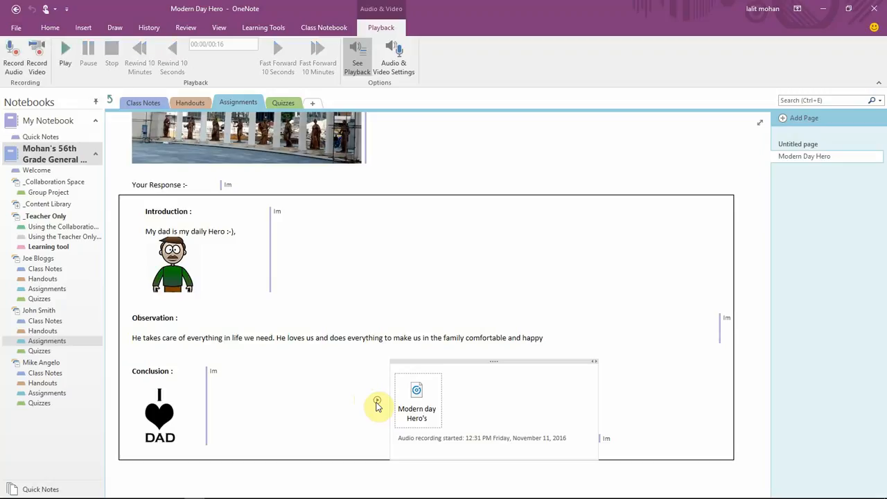
Add a To Do note "Please see me after the class" beside the introduction about the student's dad, leaving its checkbox cleared
click(397, 247)
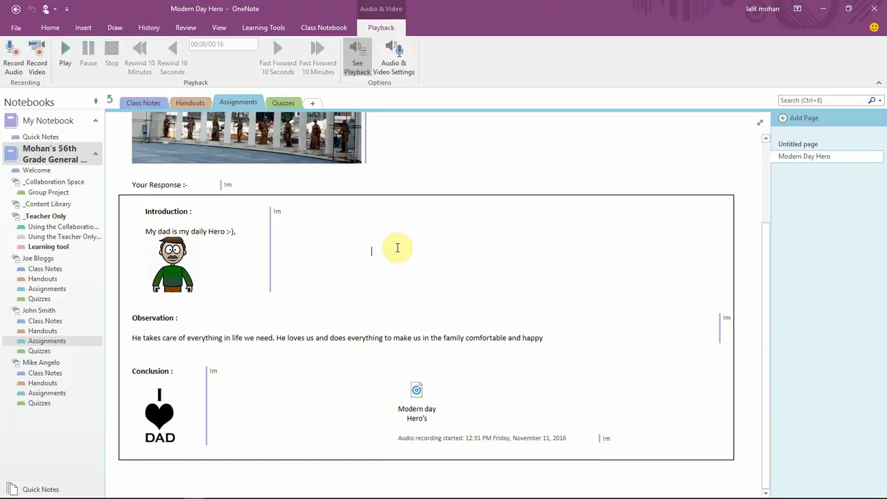
key(ctrl+3)
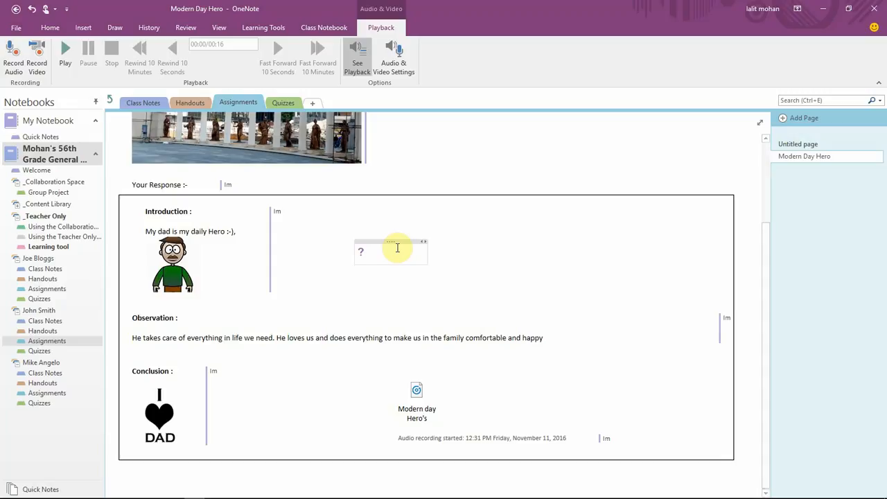
key(ctrl+z)
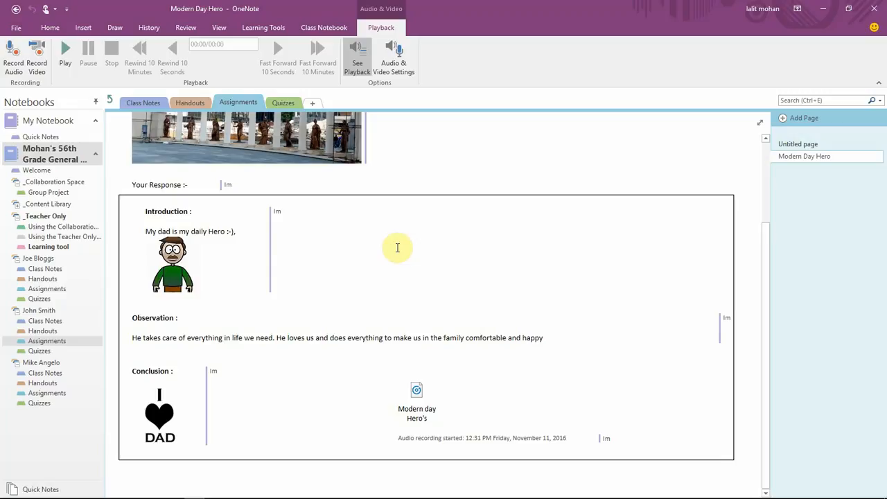
key(ctrl+1)
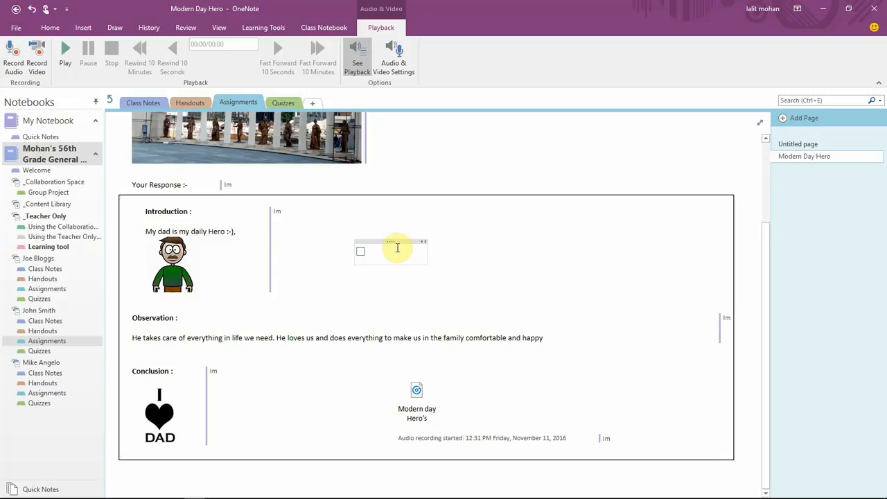
text(Please see)
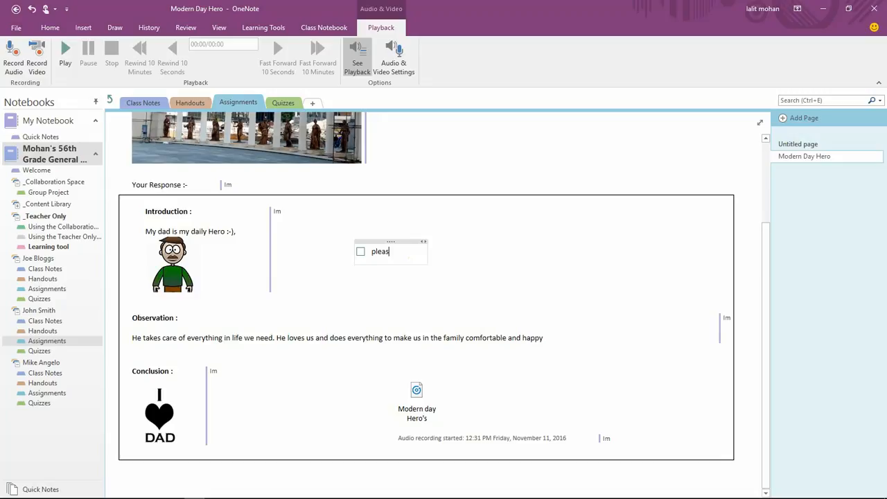
text( me after the)
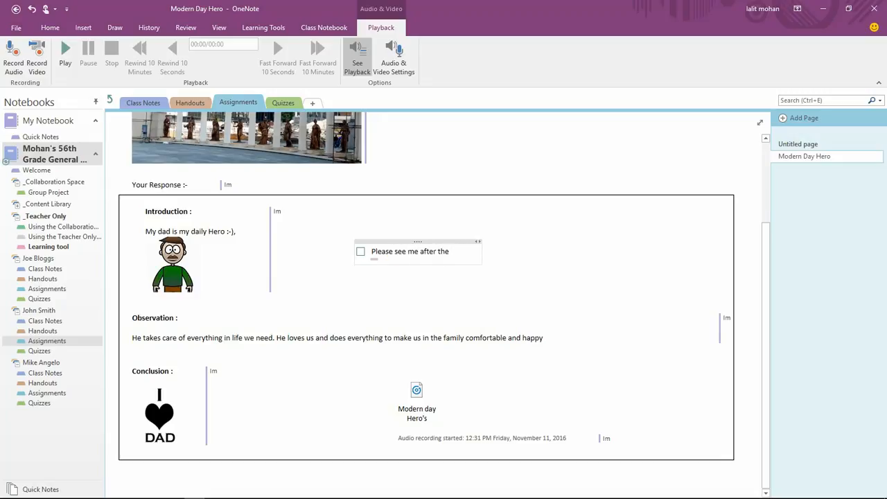
text( class)
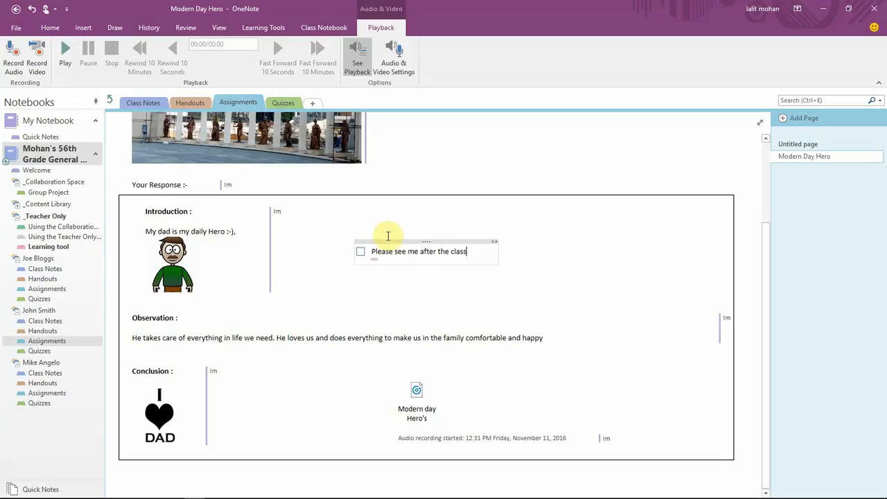
click(361, 252)
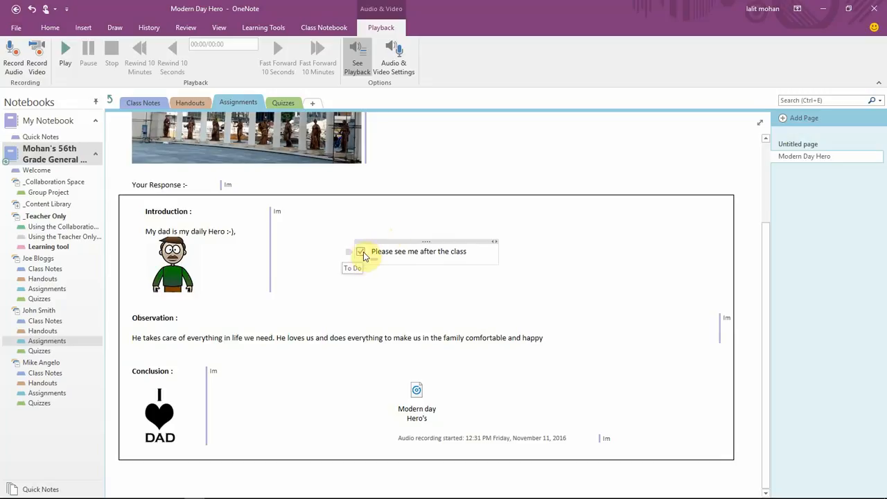
click(361, 253)
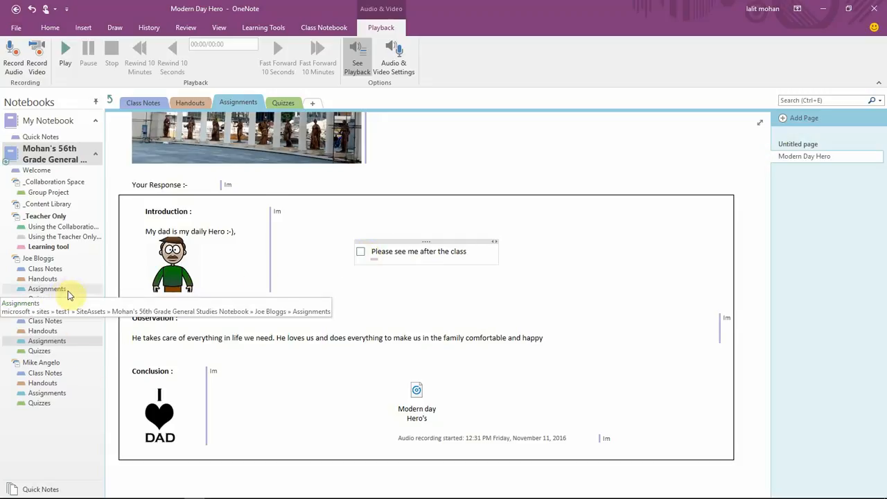
Open the first student's Modern Day Hero assignment, view the firemen response down to its conclusion, and bring up the drawing tools
click(48, 289)
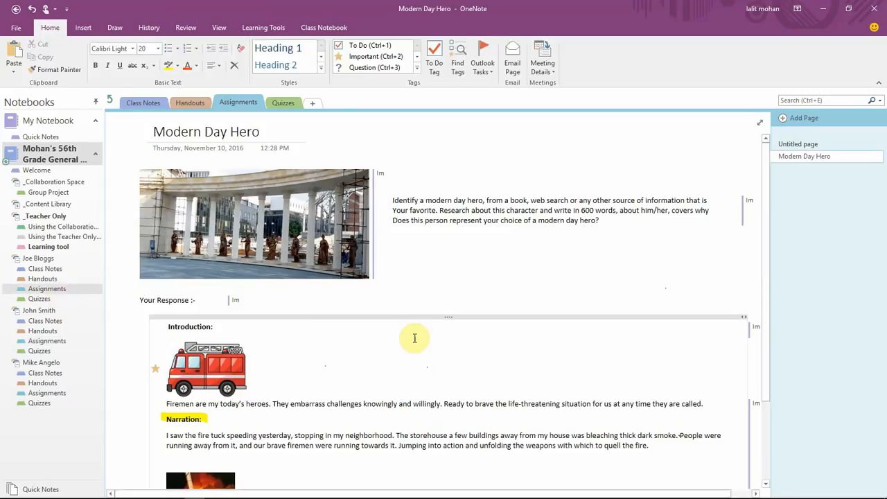
scroll(416, 342, down, 1)
scroll(416, 342, down, 3)
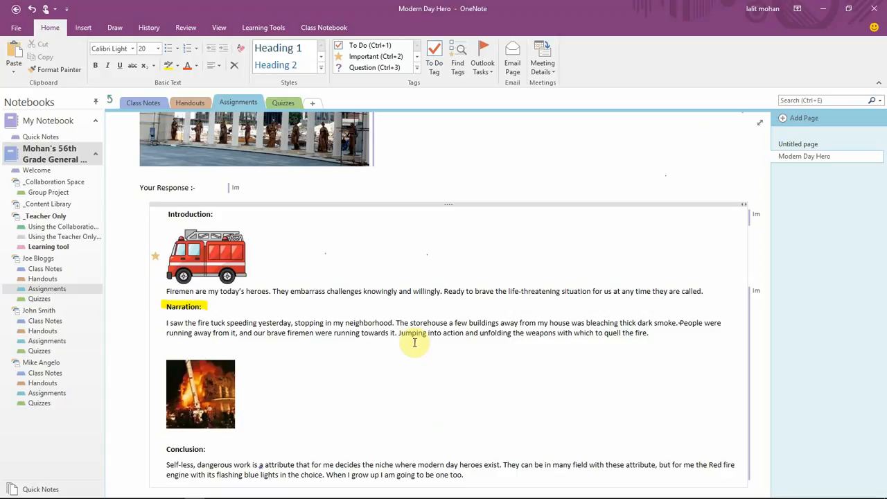
click(115, 27)
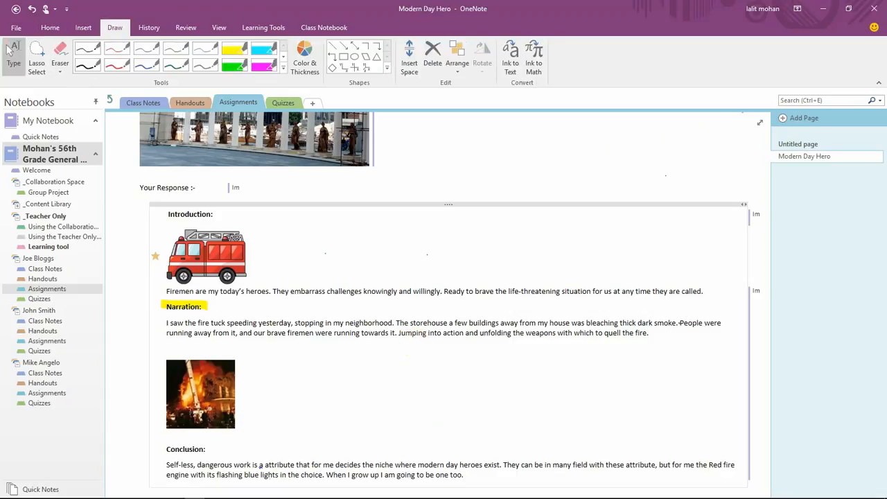
click(117, 65)
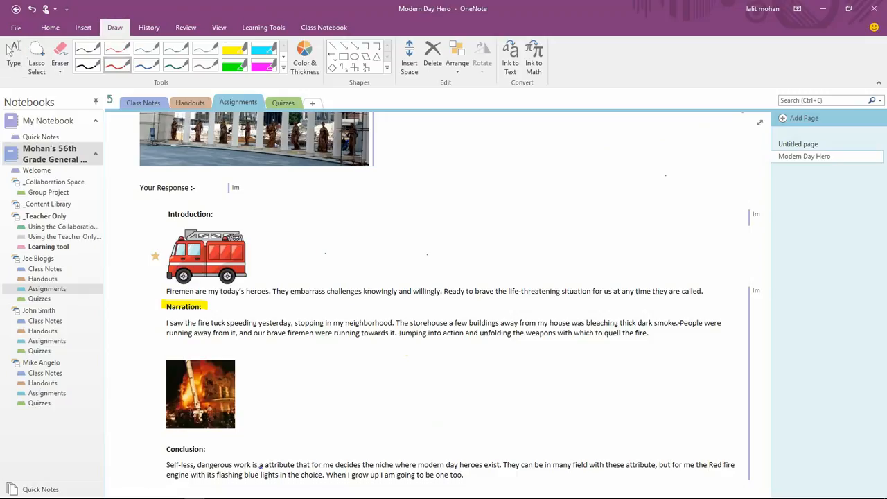
mouse_move(433, 240)
mouse_down()
mouse_move(414, 244)
mouse_move(431, 250)
mouse_move(427, 272)
mouse_up()
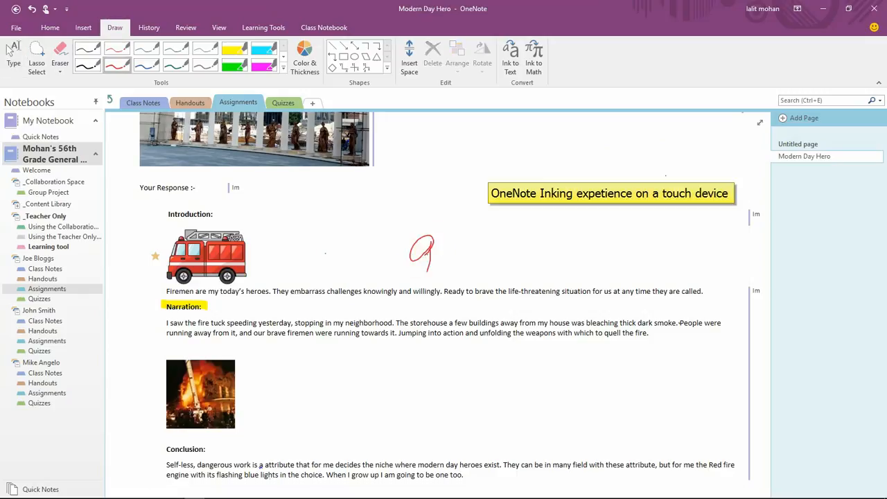
click(61, 67)
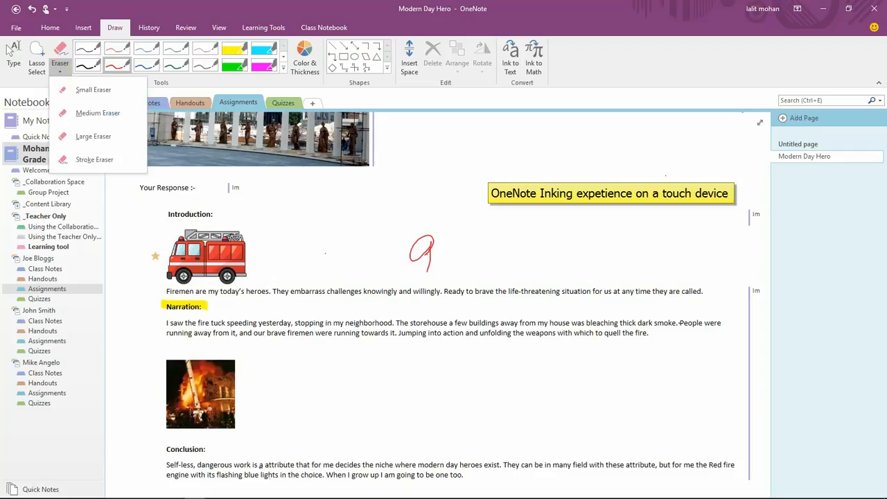
click(93, 160)
Handwrite "good" in green ink beside the fire truck and add an Important-tagged note "Well done" above the response
mouse_move(426, 239)
mouse_down()
mouse_move(434, 243)
mouse_move(414, 290)
mouse_move(440, 244)
mouse_move(459, 255)
mouse_move(479, 251)
mouse_move(489, 204)
mouse_move(494, 281)
mouse_up()
click(176, 64)
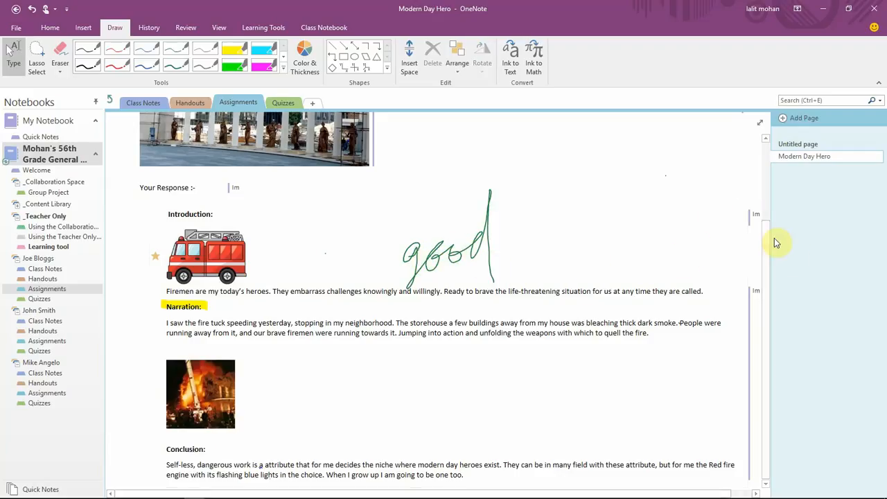
click(594, 168)
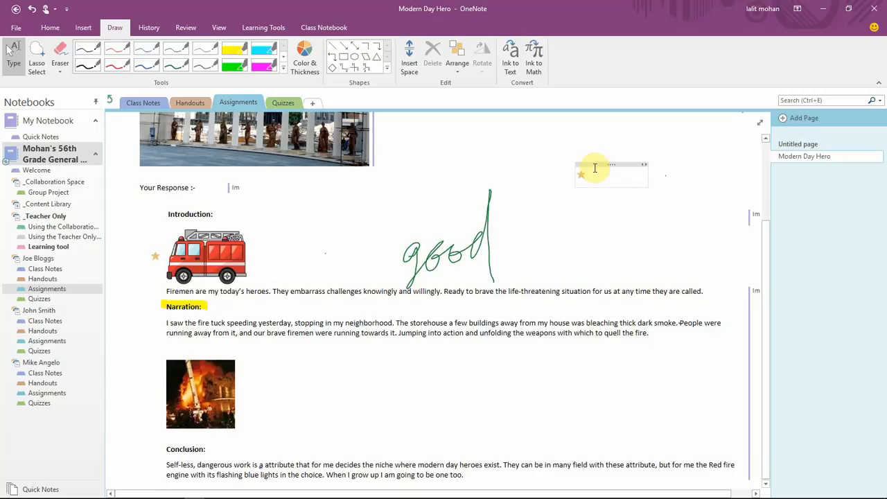
text(well done)
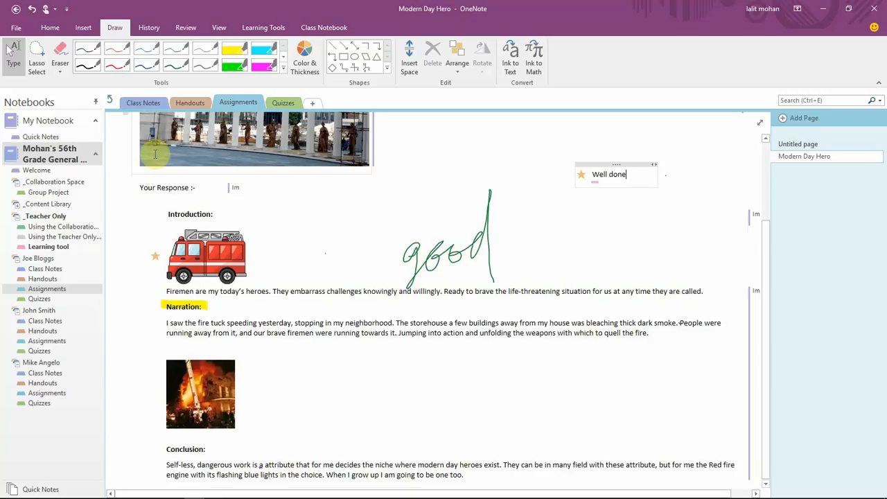
Bring up the summary of tagged notes and extend its search to this notebook
click(57, 30)
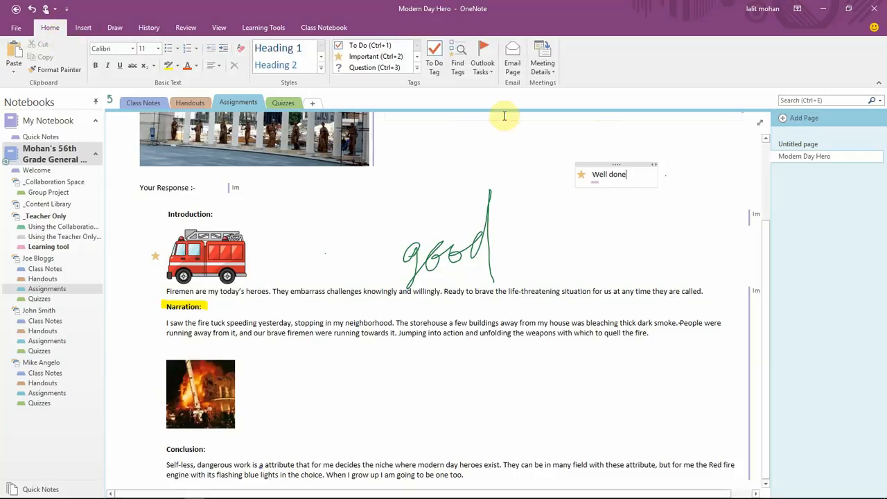
click(460, 70)
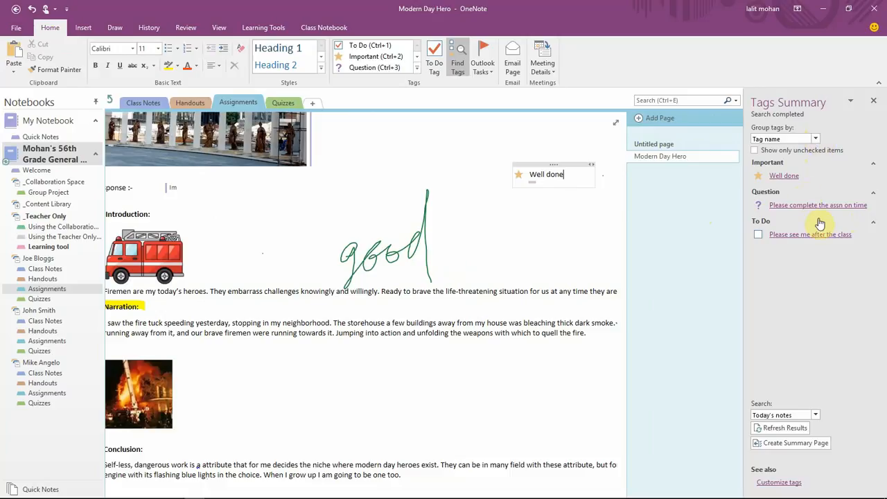
click(816, 416)
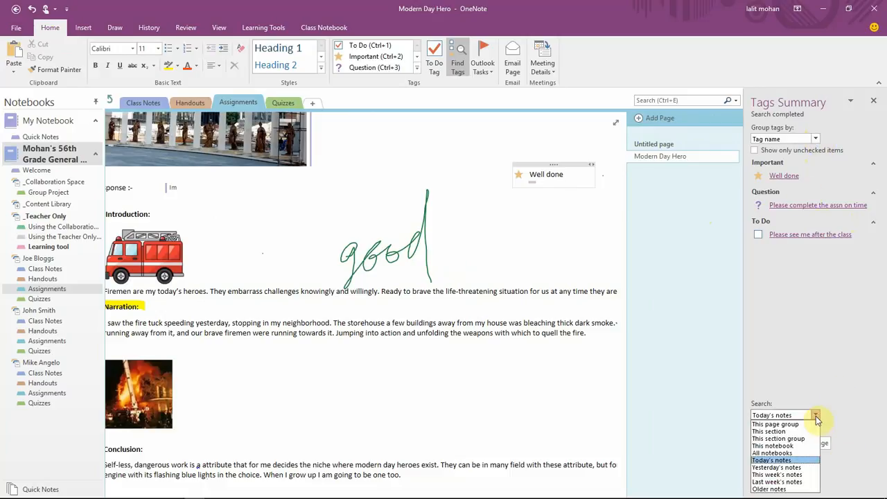
click(780, 446)
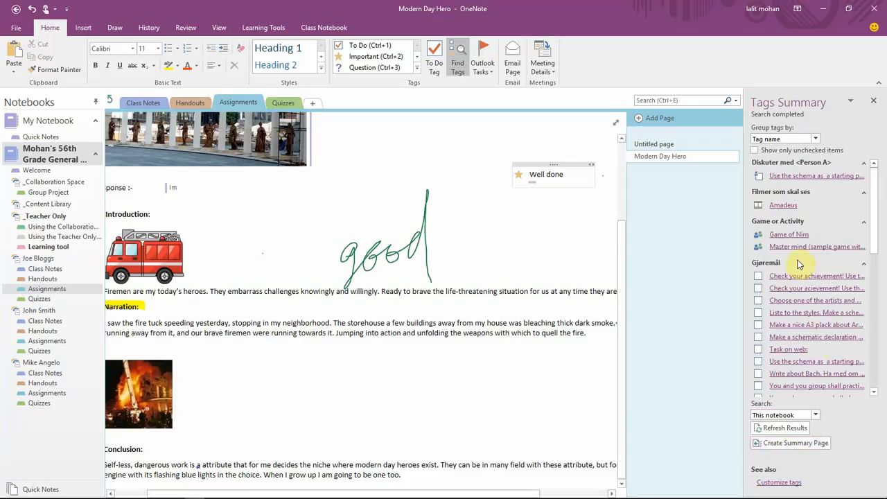
Follow the tagged notes Well done, Curriculum and Problem 4 from the tag summary to their pages
scroll(798, 311, down, 5)
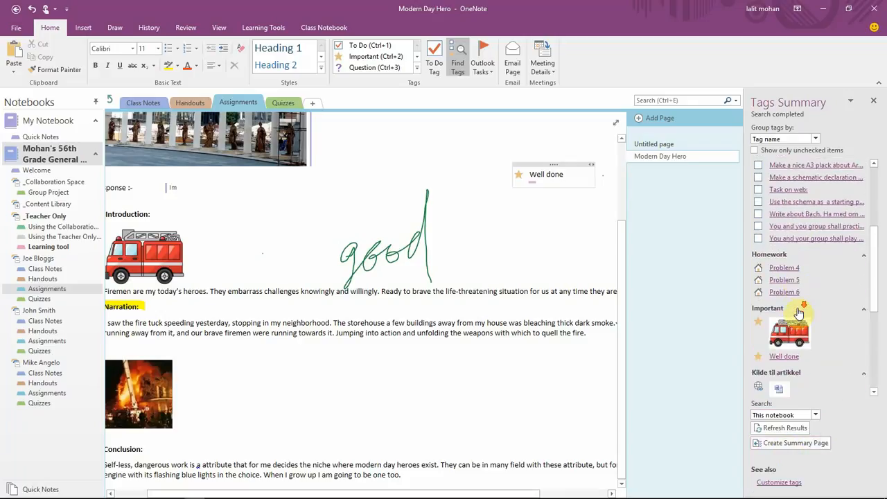
scroll(800, 312, down, 2)
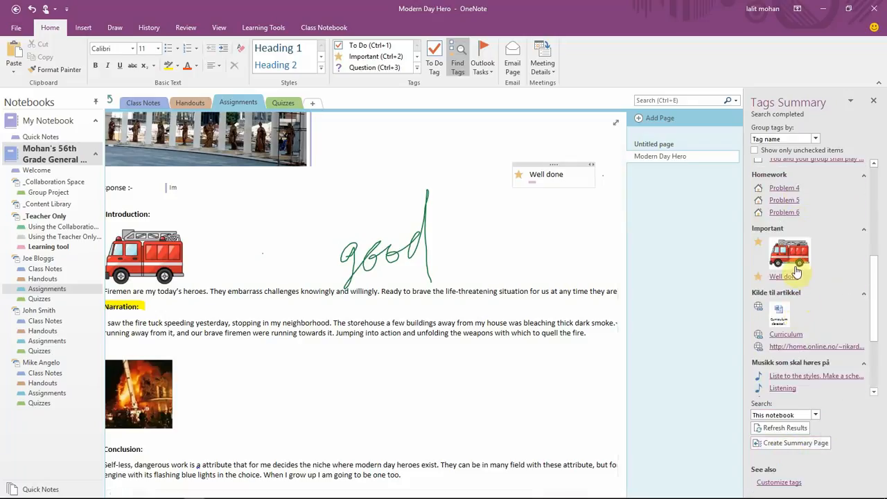
click(795, 275)
click(794, 336)
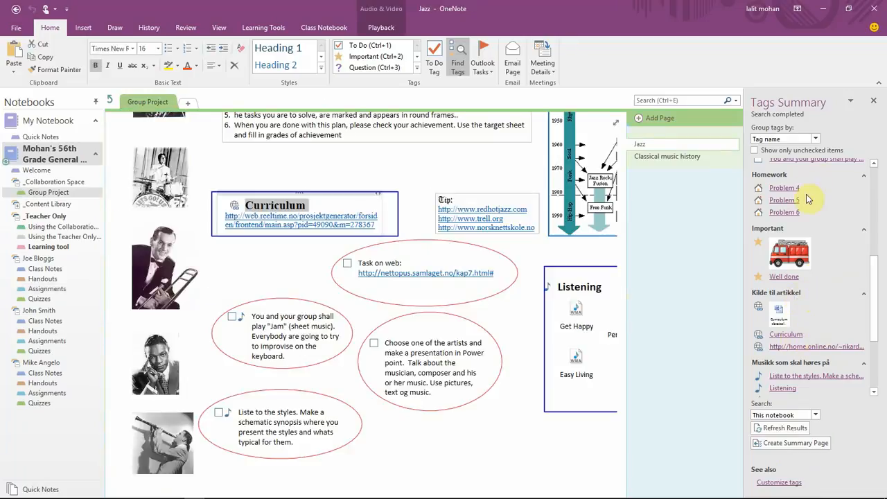
click(784, 187)
Look through the notebook's tagged notes, narrow the search to this section group, refresh the results and close the tag summary
scroll(801, 215, up, 5)
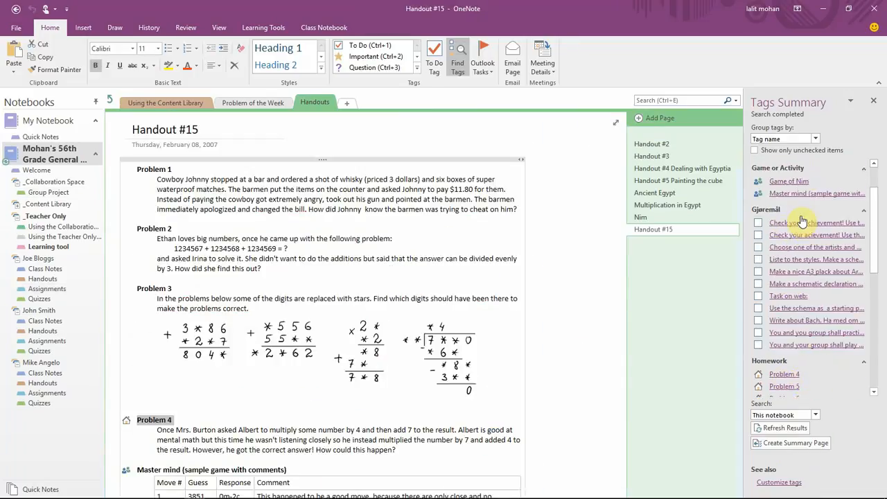
scroll(801, 220, down, 3)
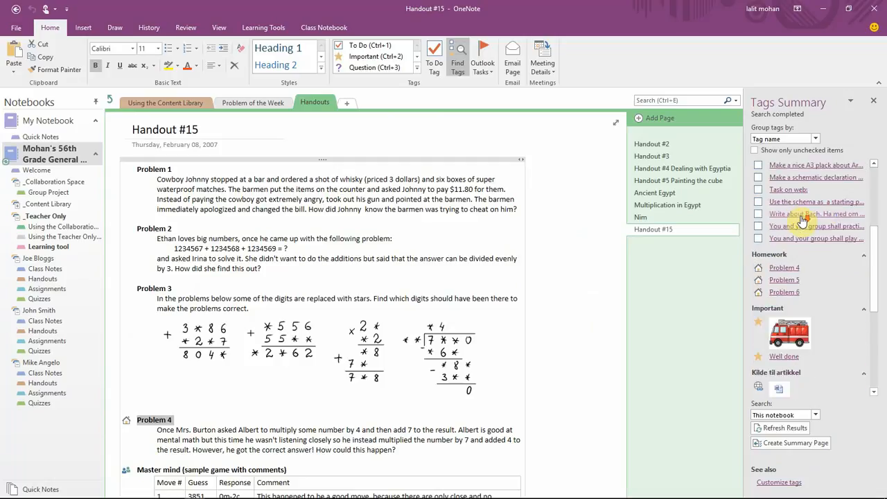
scroll(802, 221, down, 6)
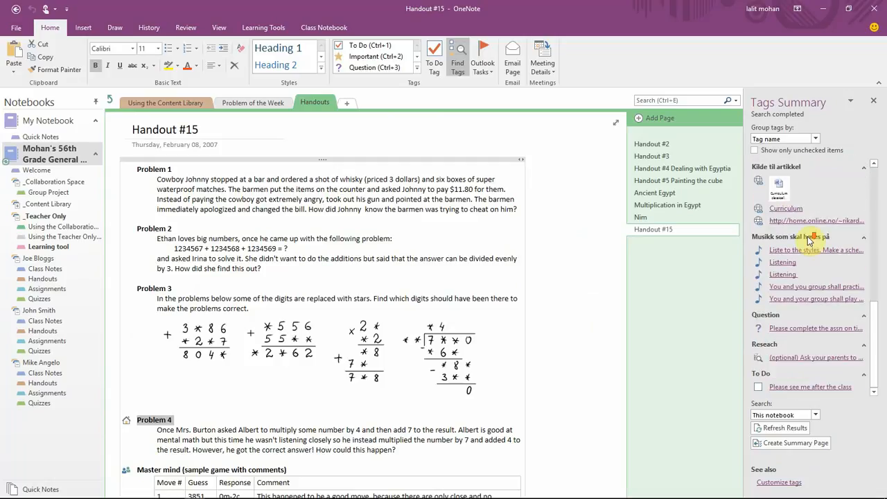
scroll(809, 239, up, 5)
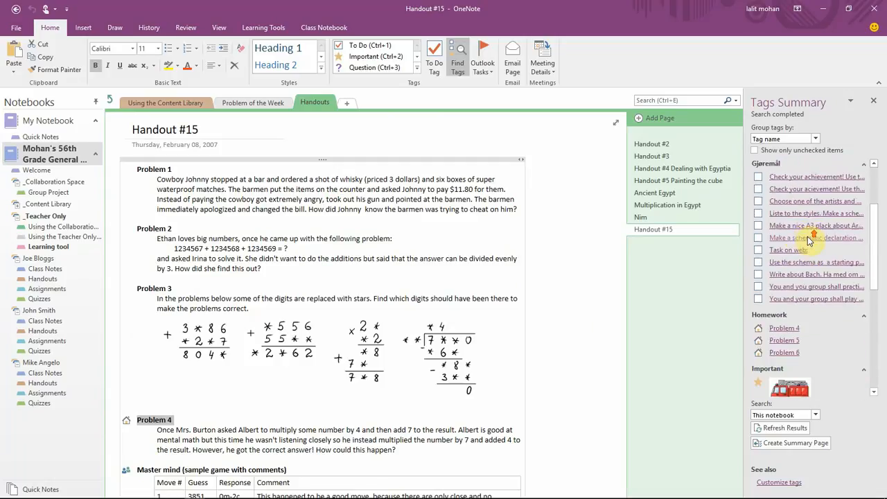
scroll(809, 241, up, 3)
scroll(800, 414, up, 1)
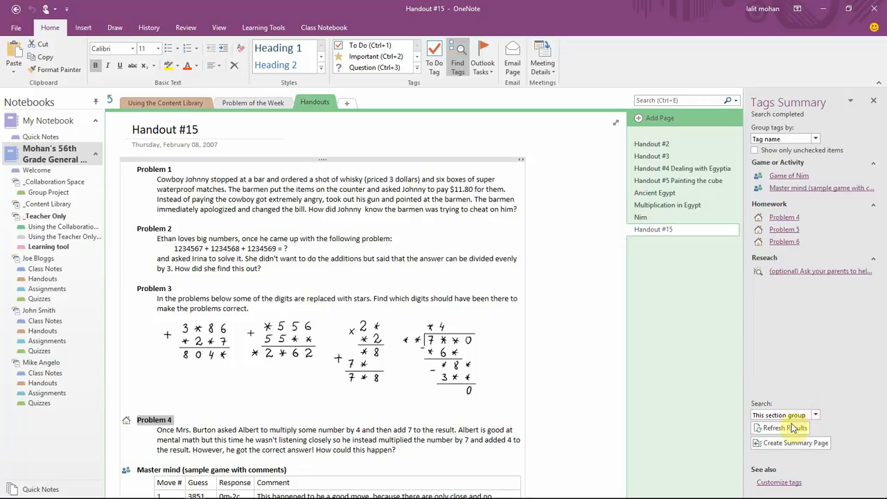
click(785, 427)
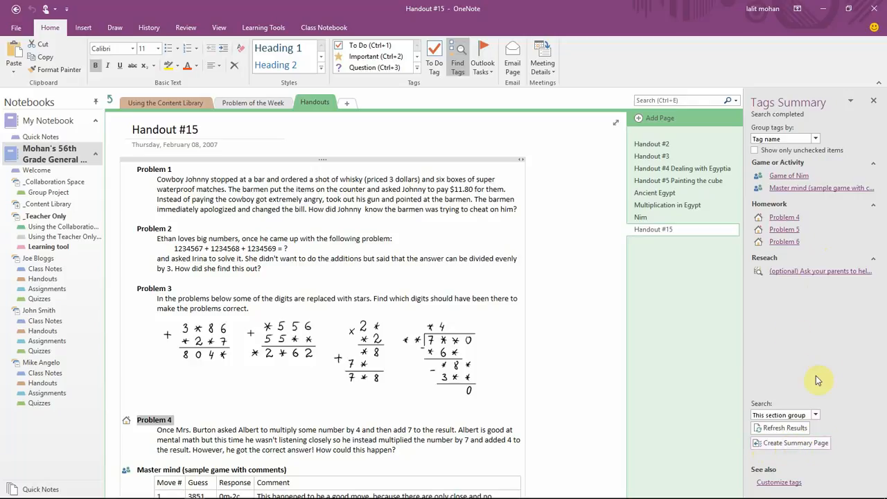
click(816, 414)
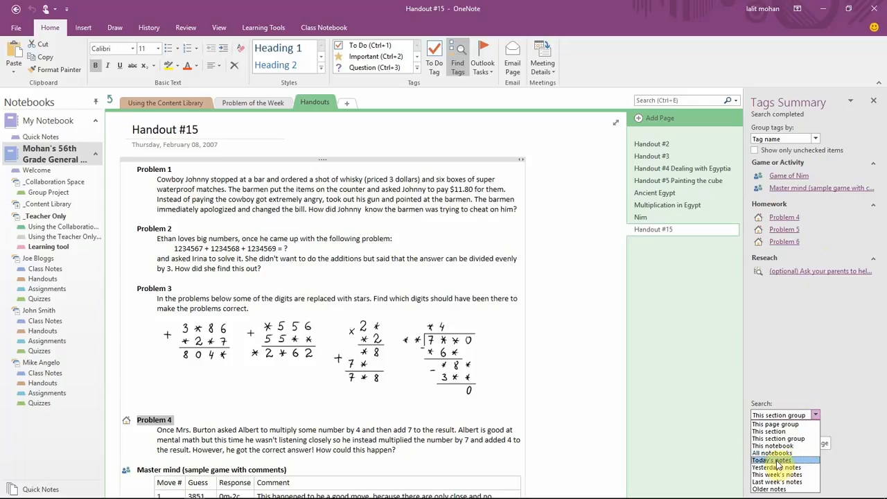
click(768, 343)
click(873, 101)
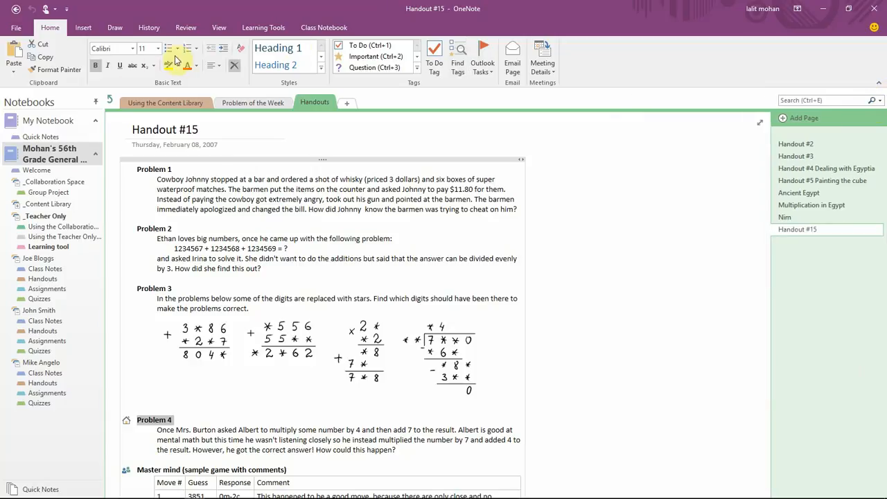
Start reviewing student work for the Assignments section, with grade entry enabled and all pages expanded
click(326, 27)
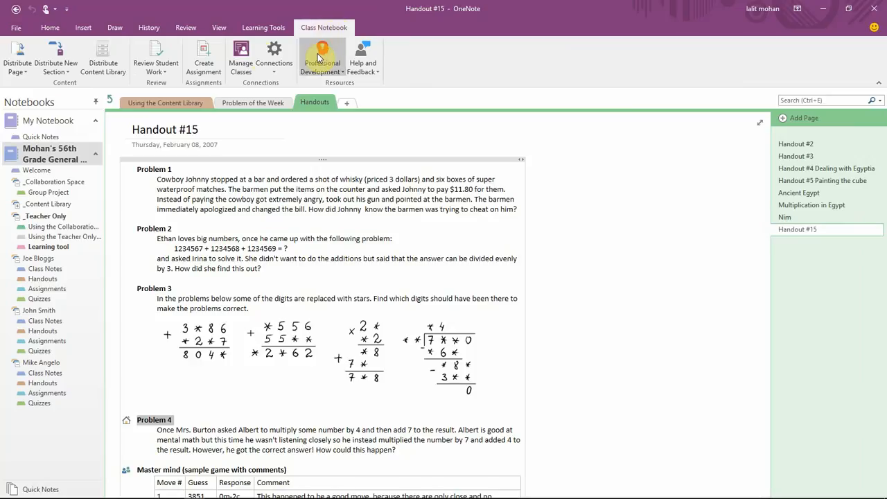
click(154, 62)
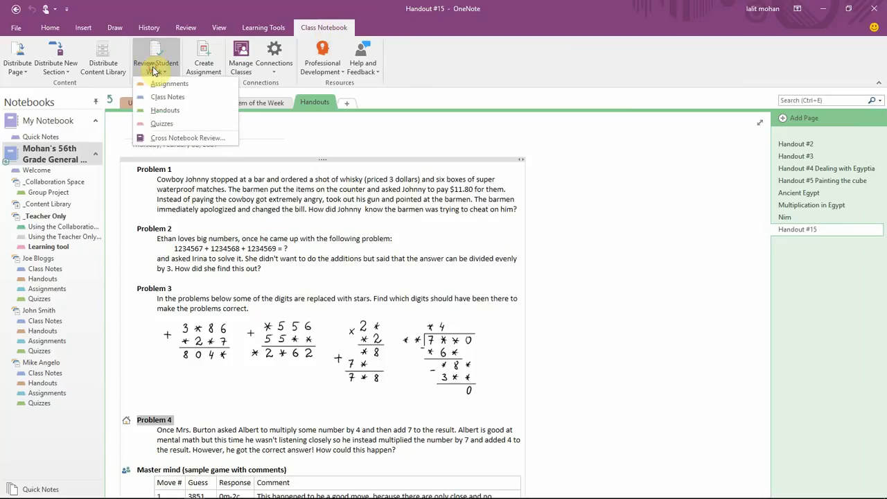
click(164, 85)
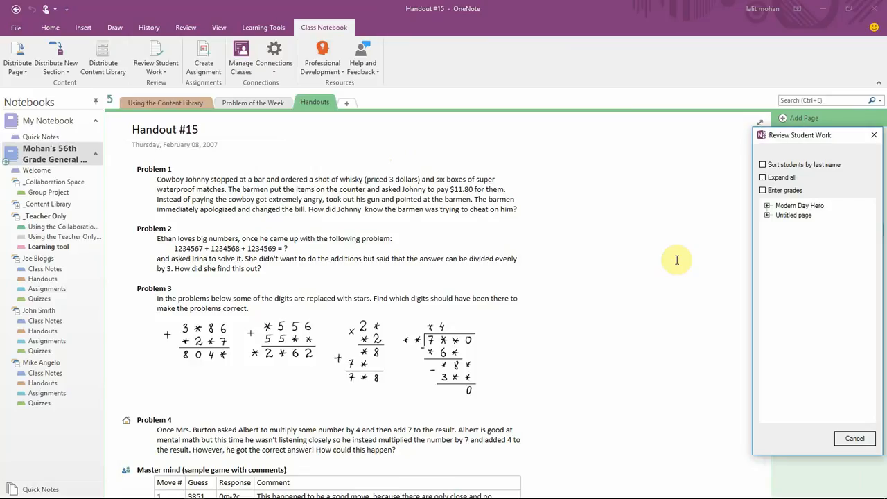
click(764, 191)
click(762, 177)
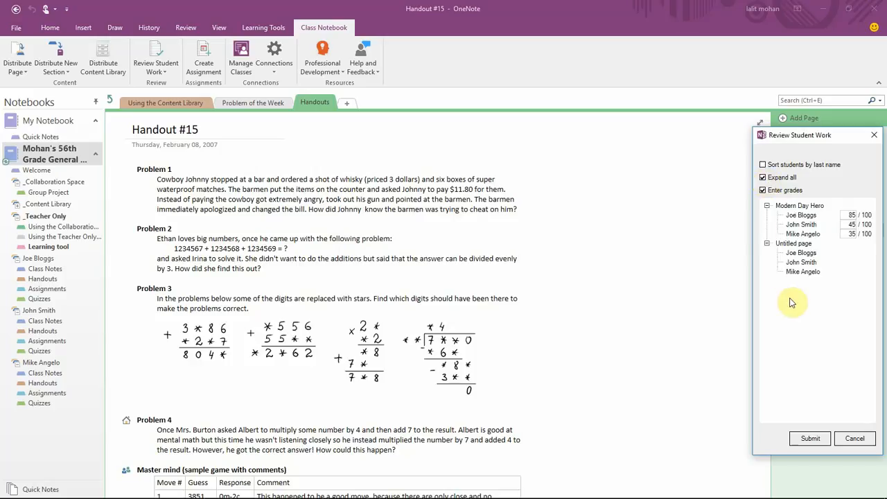
View the third, second and first students' Modern Day Hero submissions in turn from the student work review
click(800, 234)
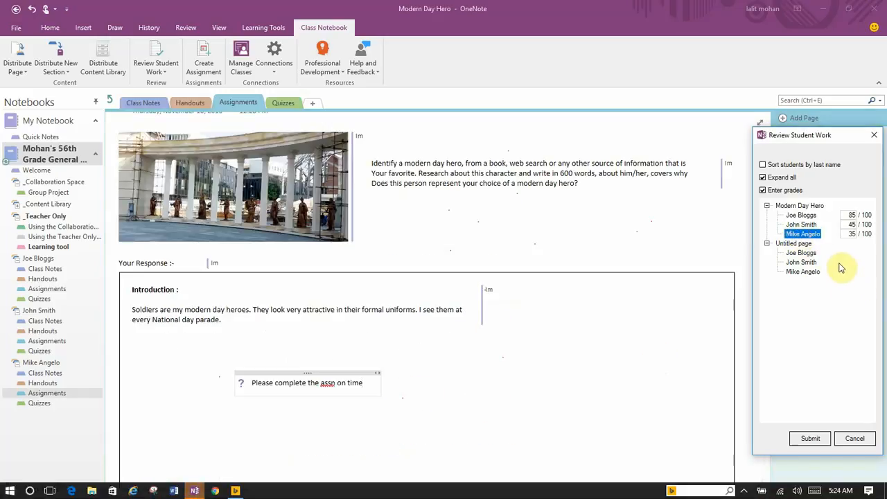
click(801, 224)
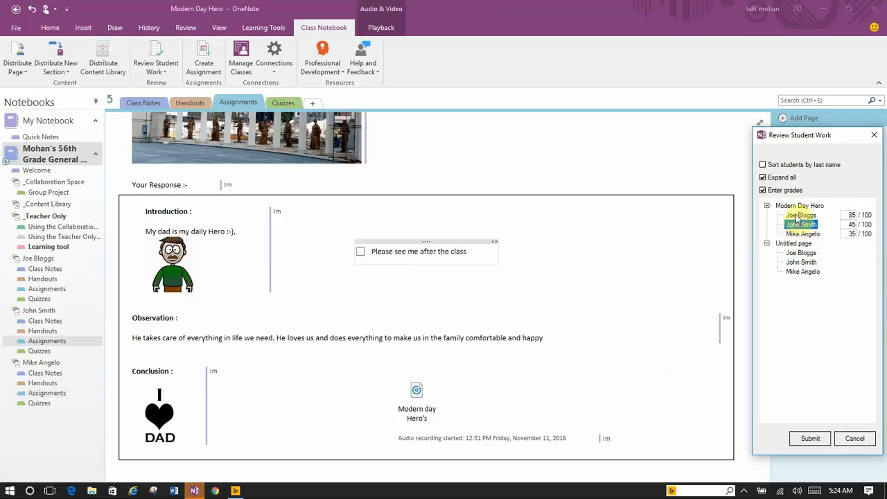
click(801, 215)
Grade the three students' Modern Day Hero pages 90, 40 and 32 out of 100, in listed order, and submit the grades
click(852, 215)
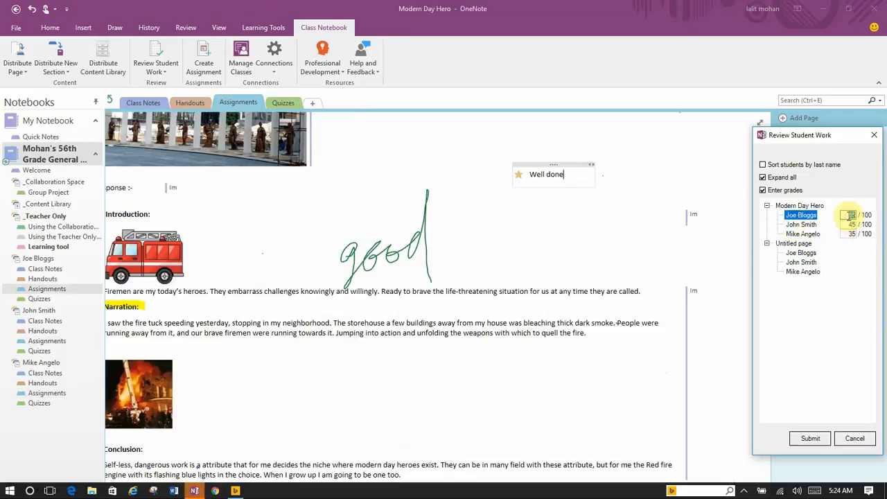
text(90)
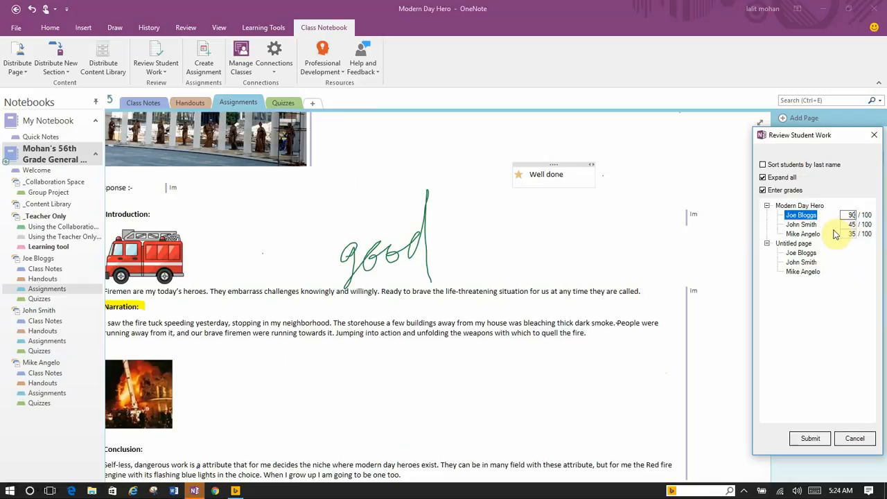
click(847, 225)
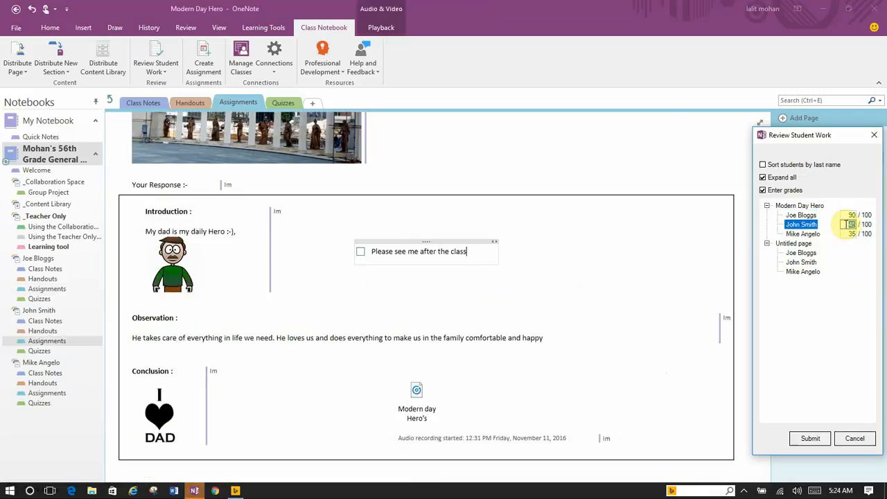
text(40)
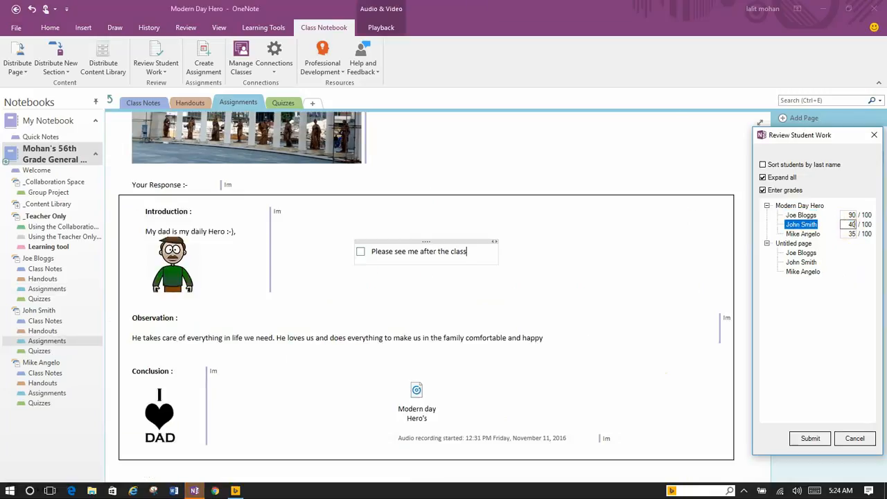
click(851, 235)
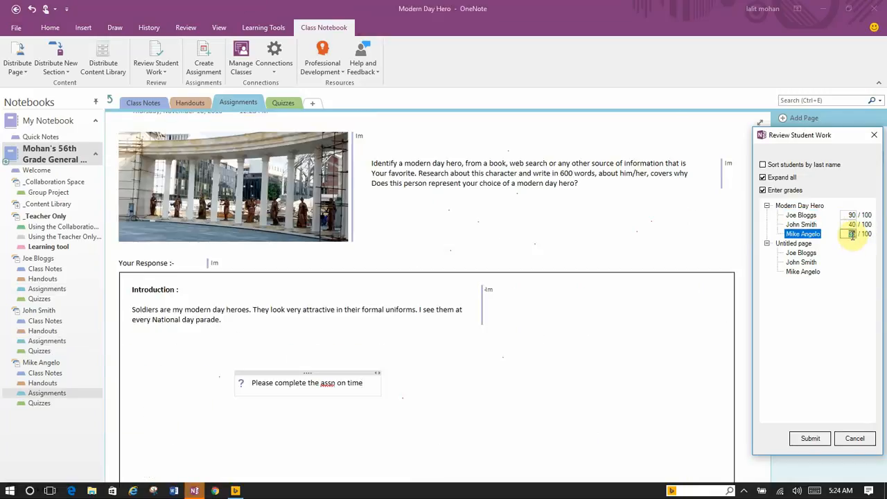
text(32)
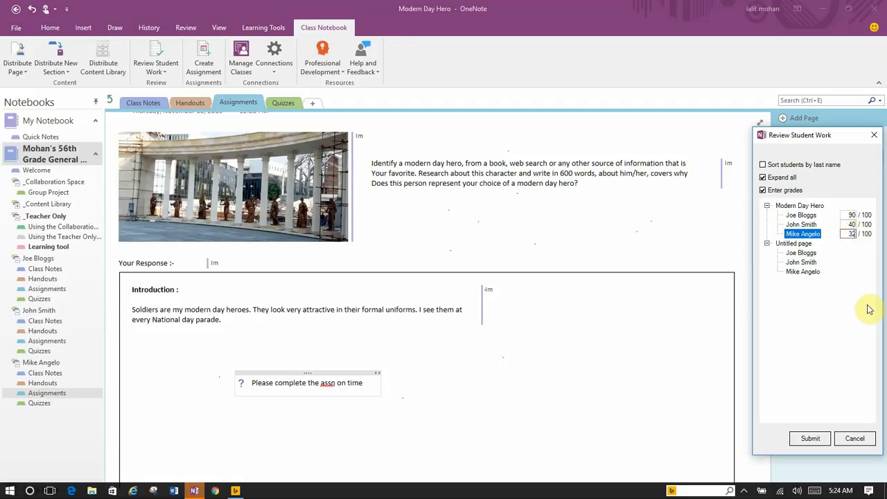
click(817, 440)
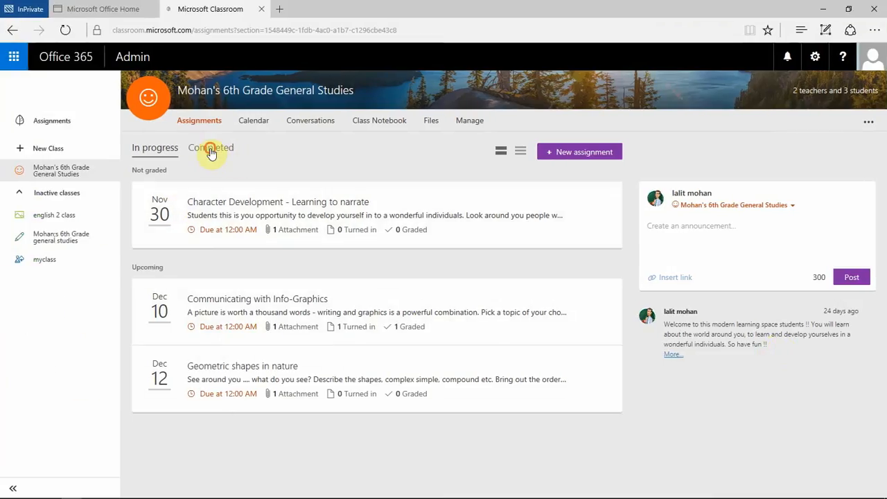
View the student submissions of the completed Modern Day Hero assignment in Microsoft Classroom
click(215, 154)
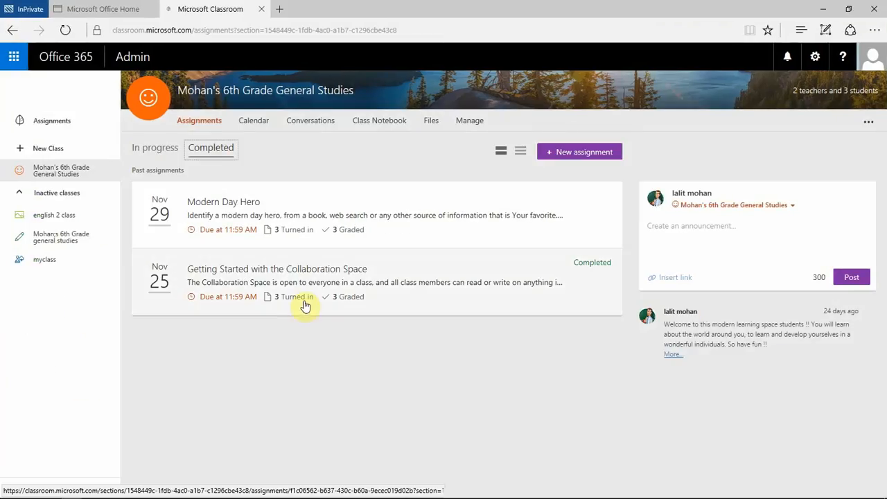
click(246, 223)
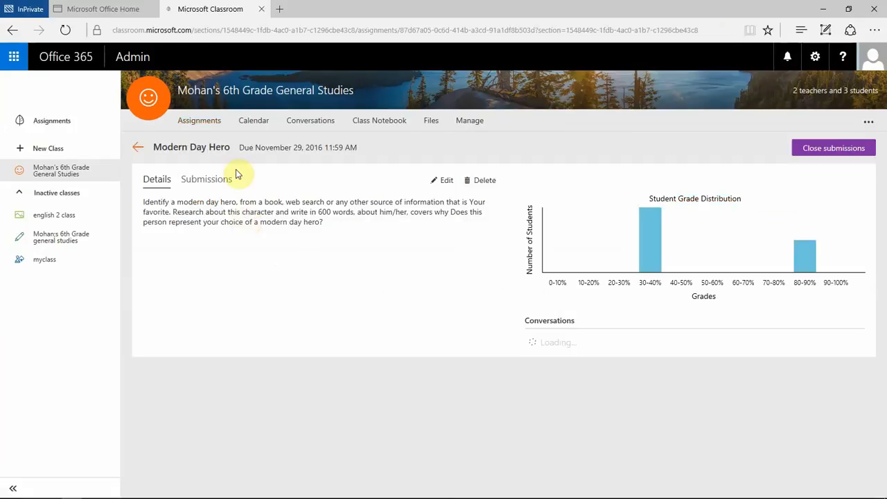
click(208, 180)
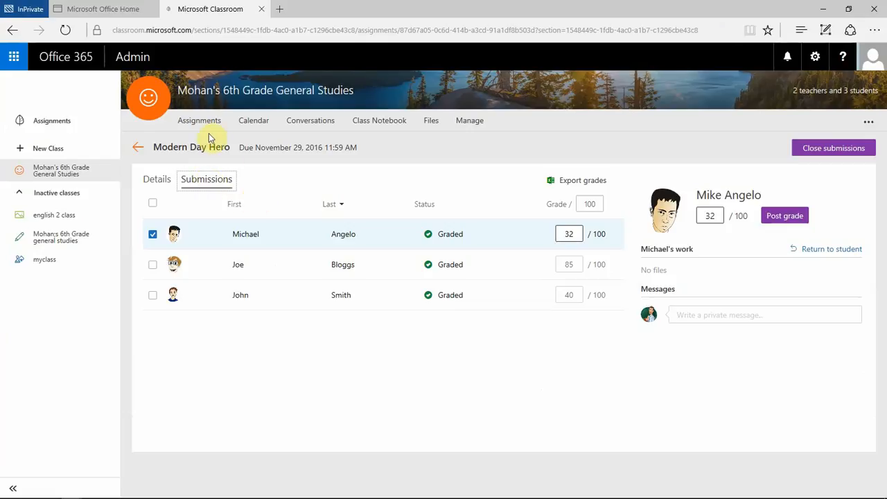
Return to the 6th Grade General Studies class and look through its management settings, including the class colours, icons and cover photos
click(66, 184)
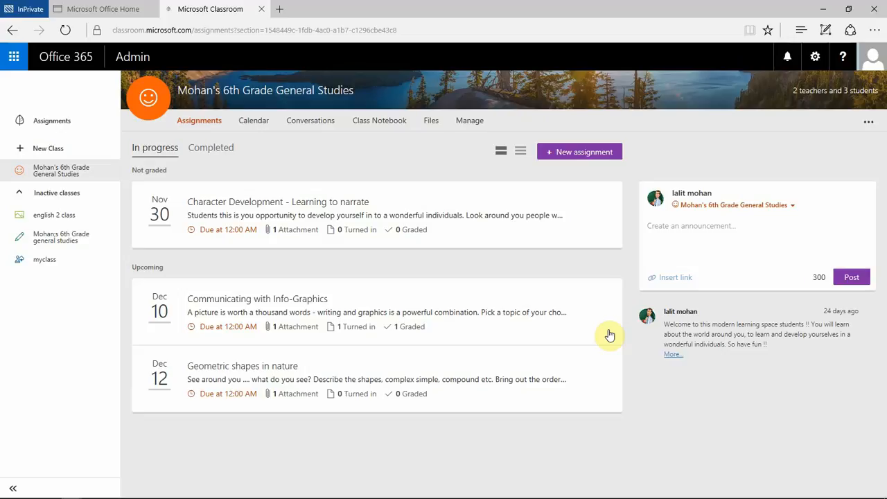
click(469, 122)
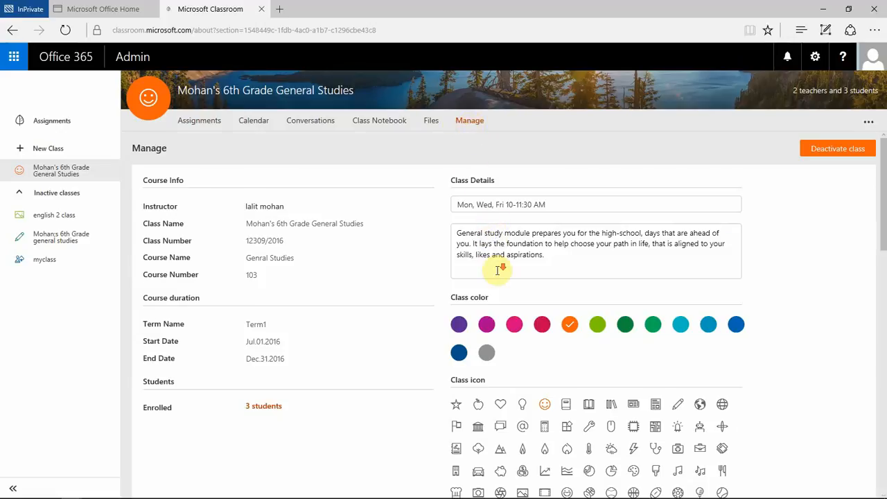
scroll(501, 277, down, 3)
scroll(499, 279, down, 4)
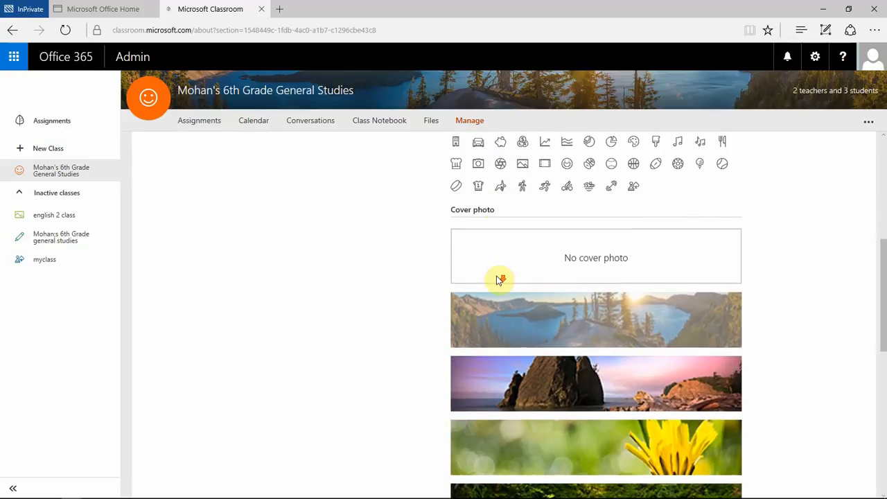
scroll(496, 276, down, 3)
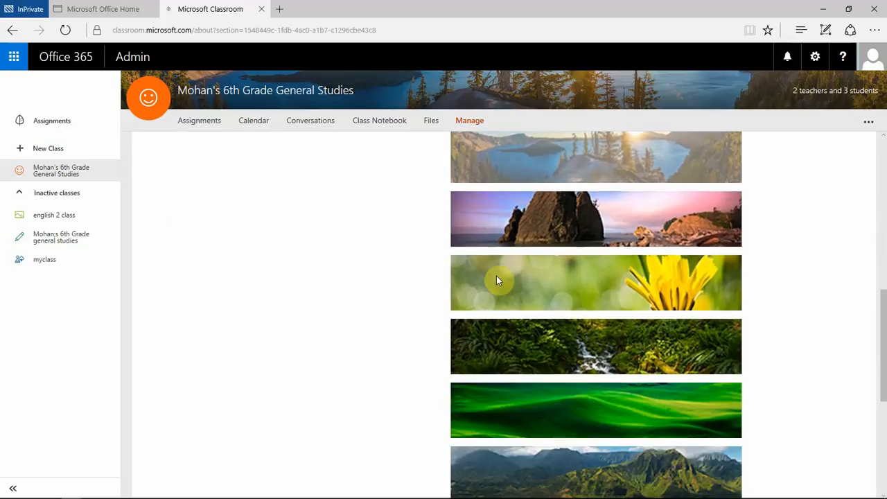
scroll(496, 275, down, 1)
scroll(496, 276, up, 7)
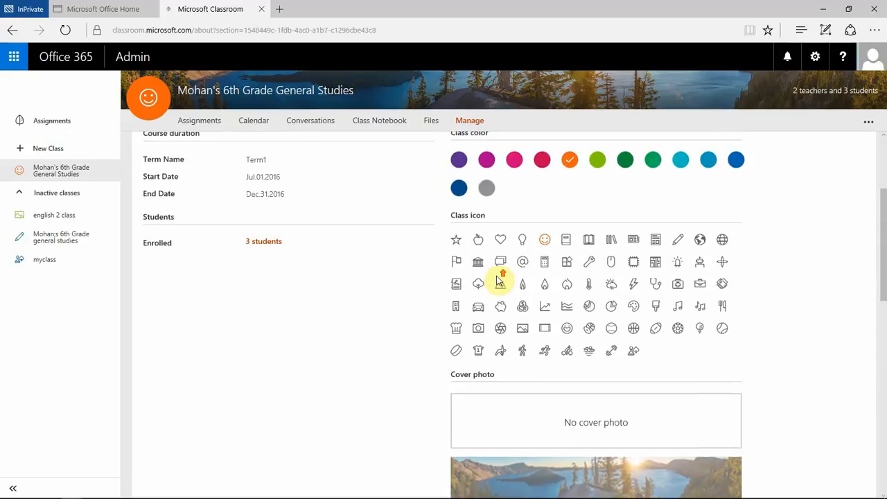
Open the class's enrolled students list, search for a student to add by partial first name, and close the search without adding anyone
click(268, 243)
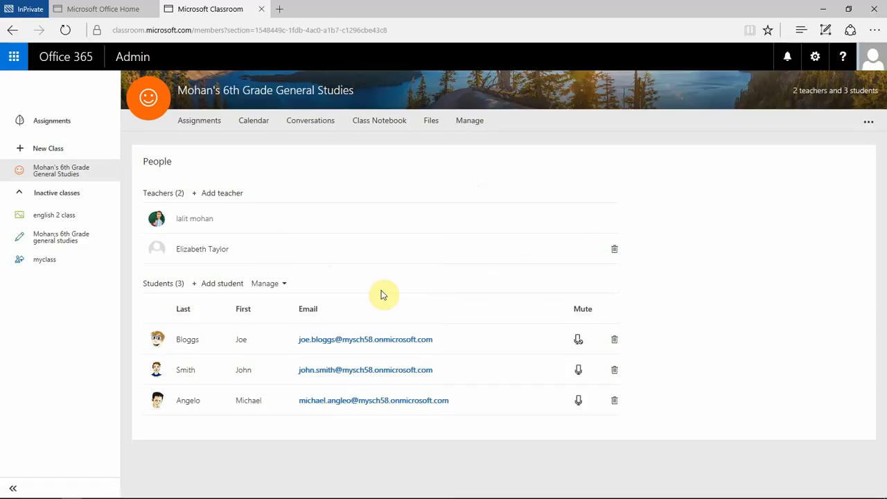
click(220, 286)
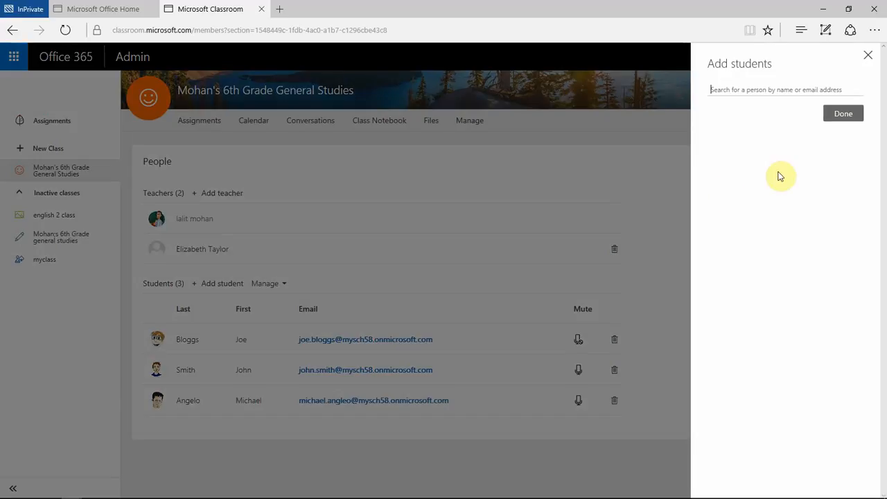
text(oliv)
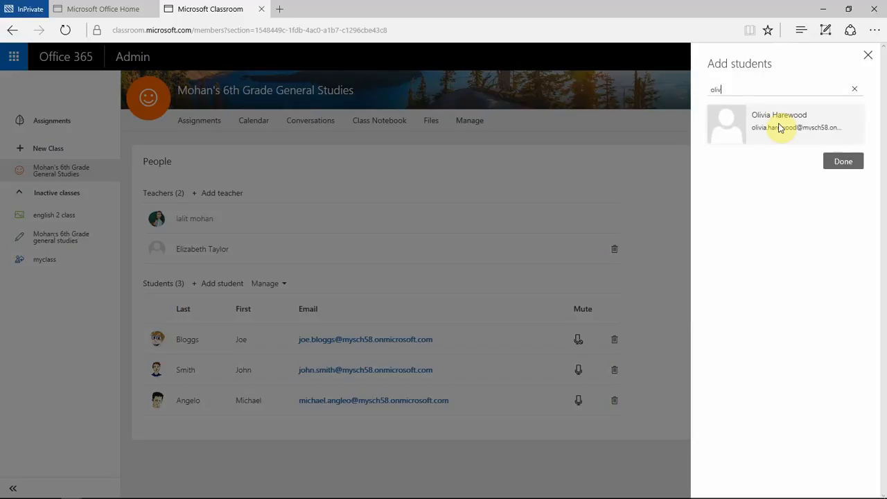
click(867, 55)
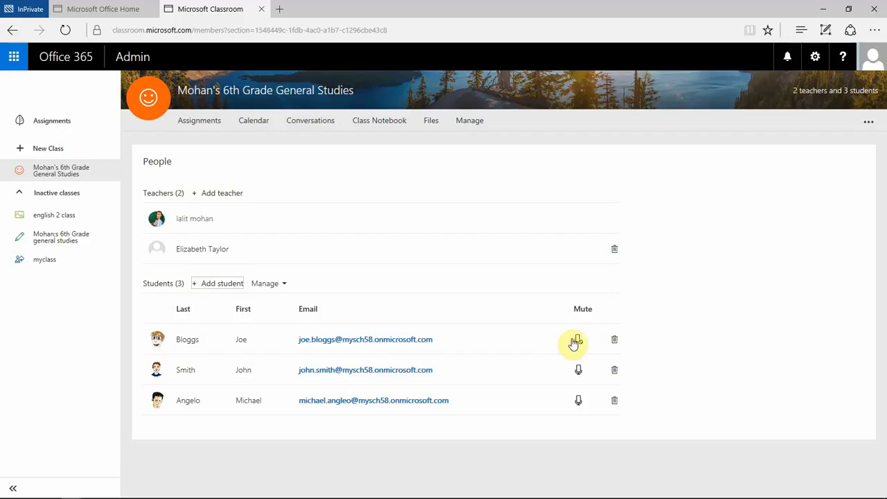
Unmute the first student listed in the class
click(578, 339)
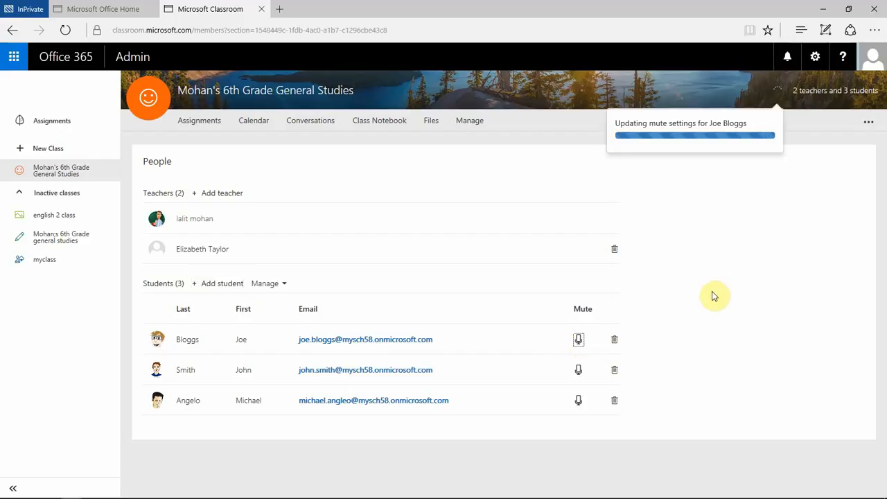